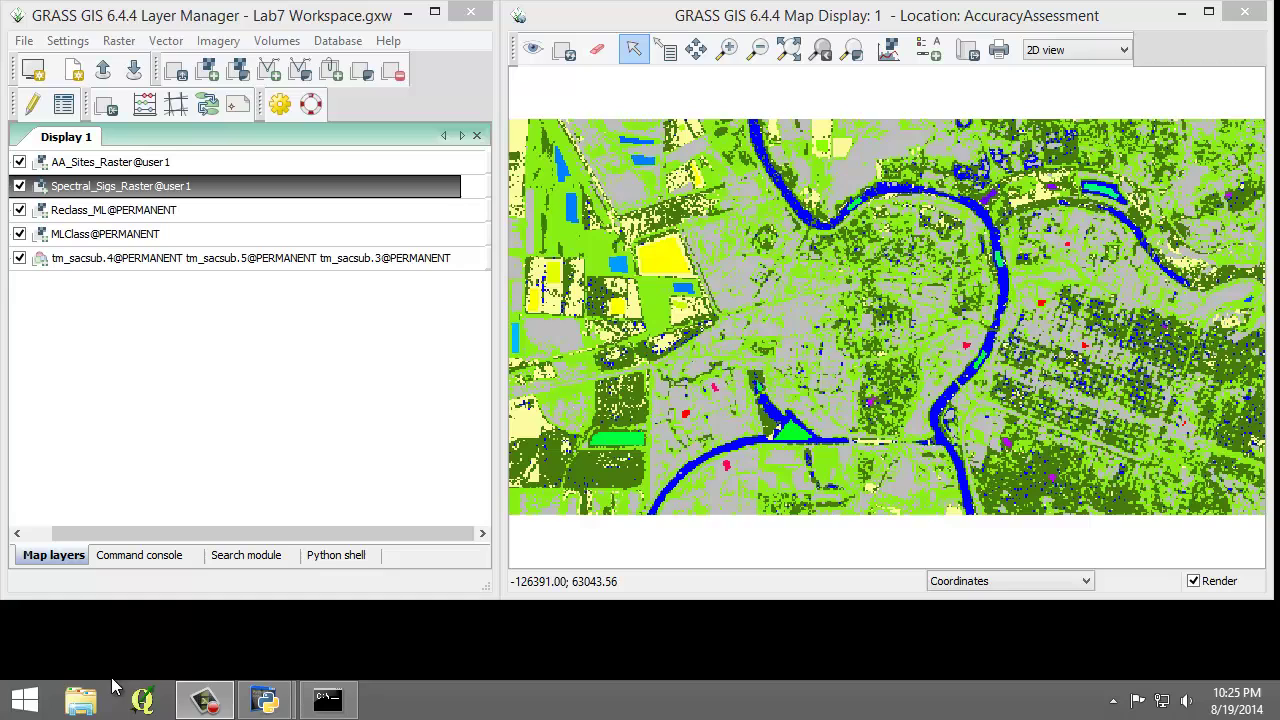
# Browse to C:\GST 105\Lab 7 Data and open KappaReport.txt in Notepad++ to view its error matrix.
pyautogui.click(80, 700)
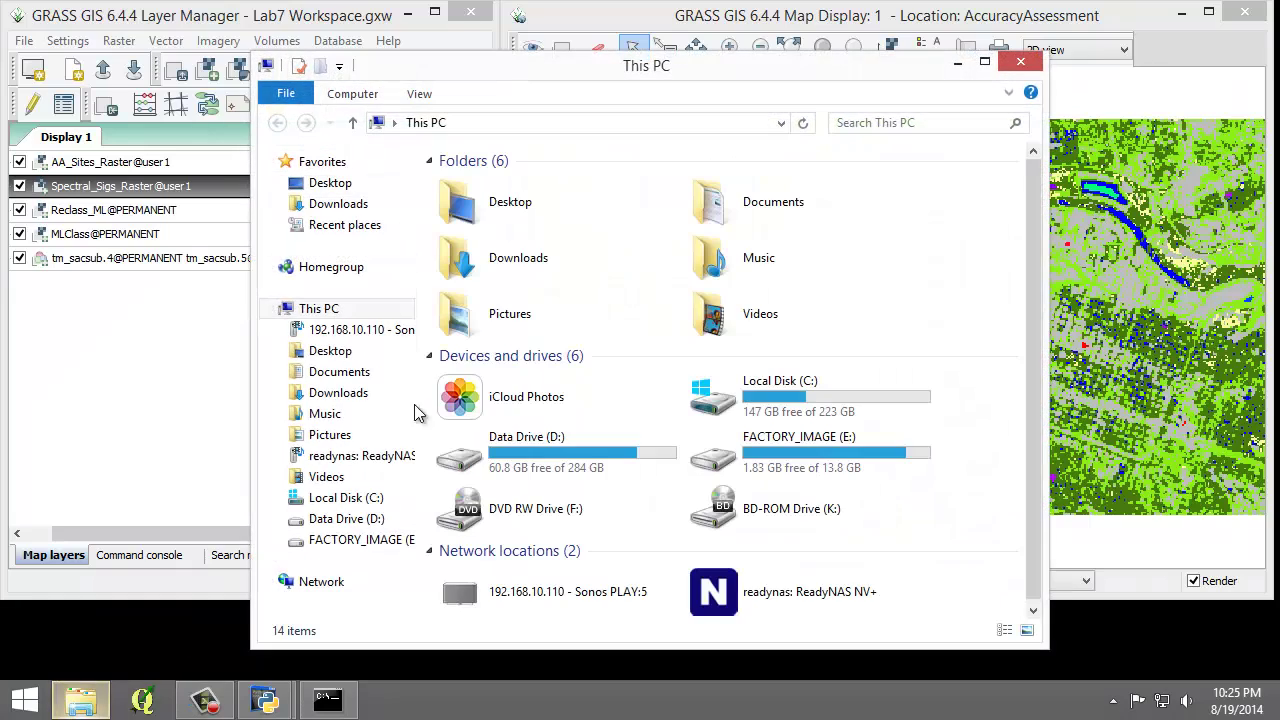
pyautogui.doubleClick(783, 410)
pyautogui.doubleClick(516, 227)
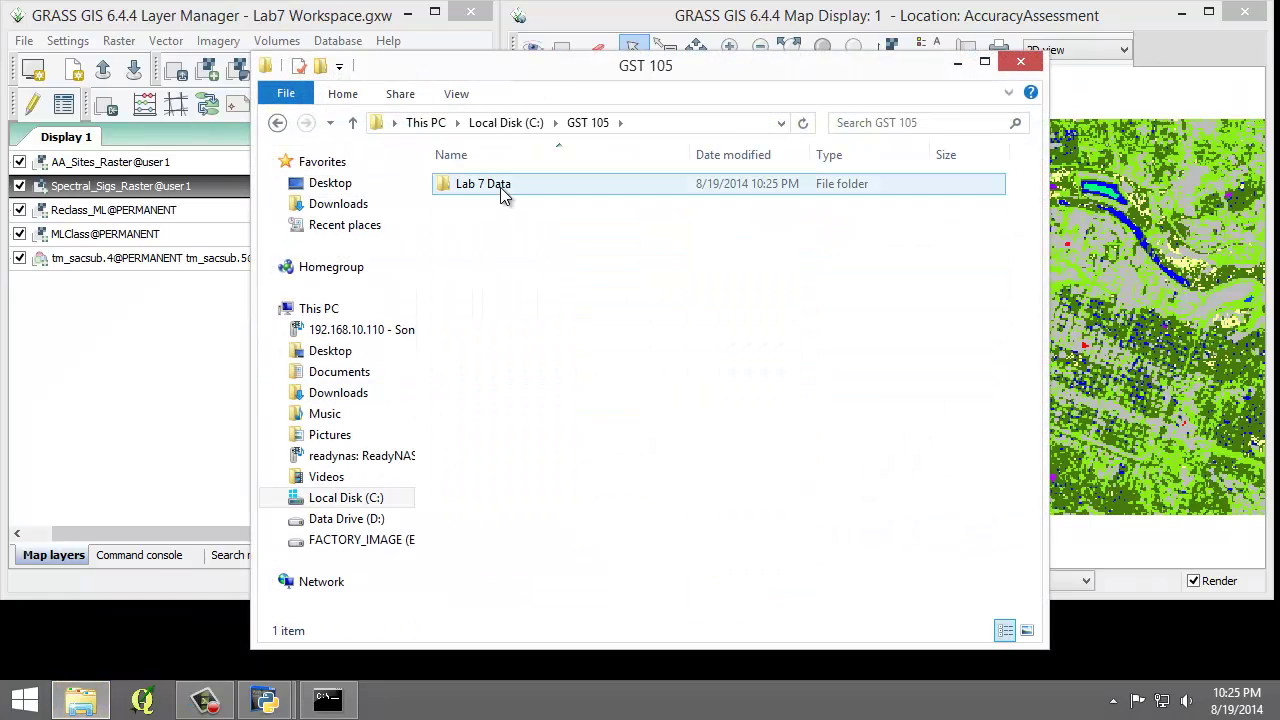
pyautogui.doubleClick(503, 186)
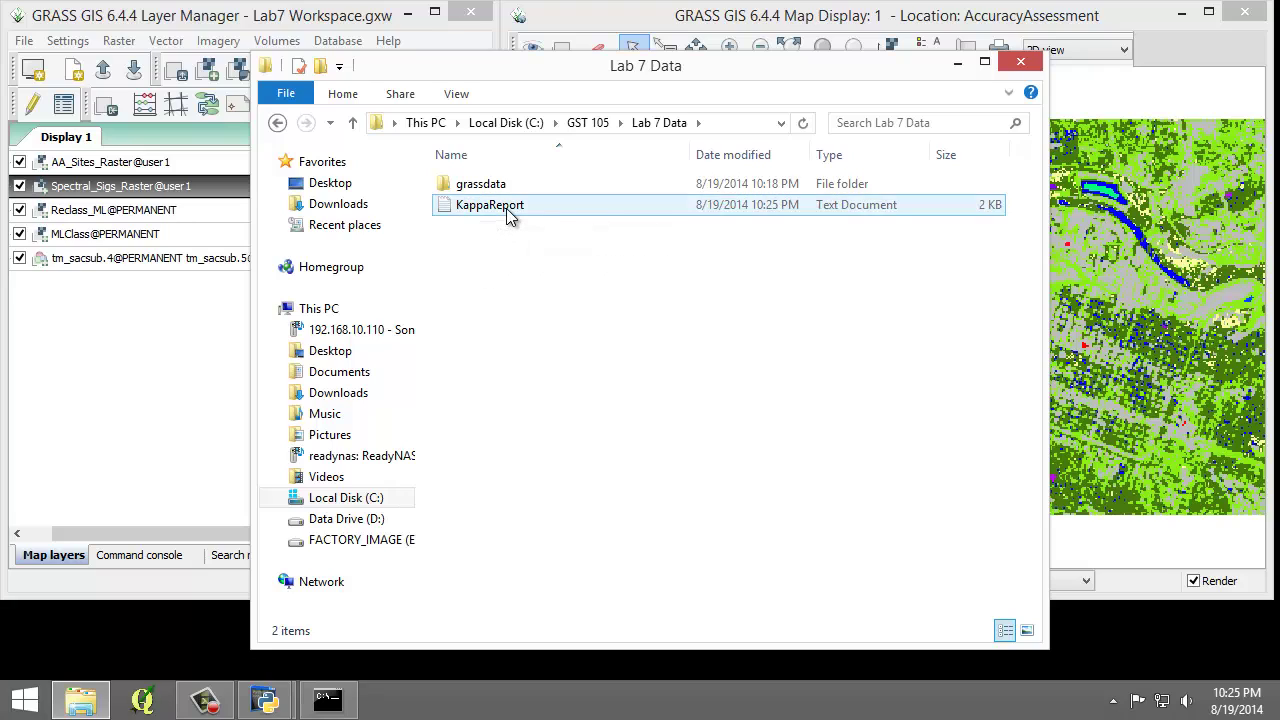
pyautogui.rightClick(509, 218)
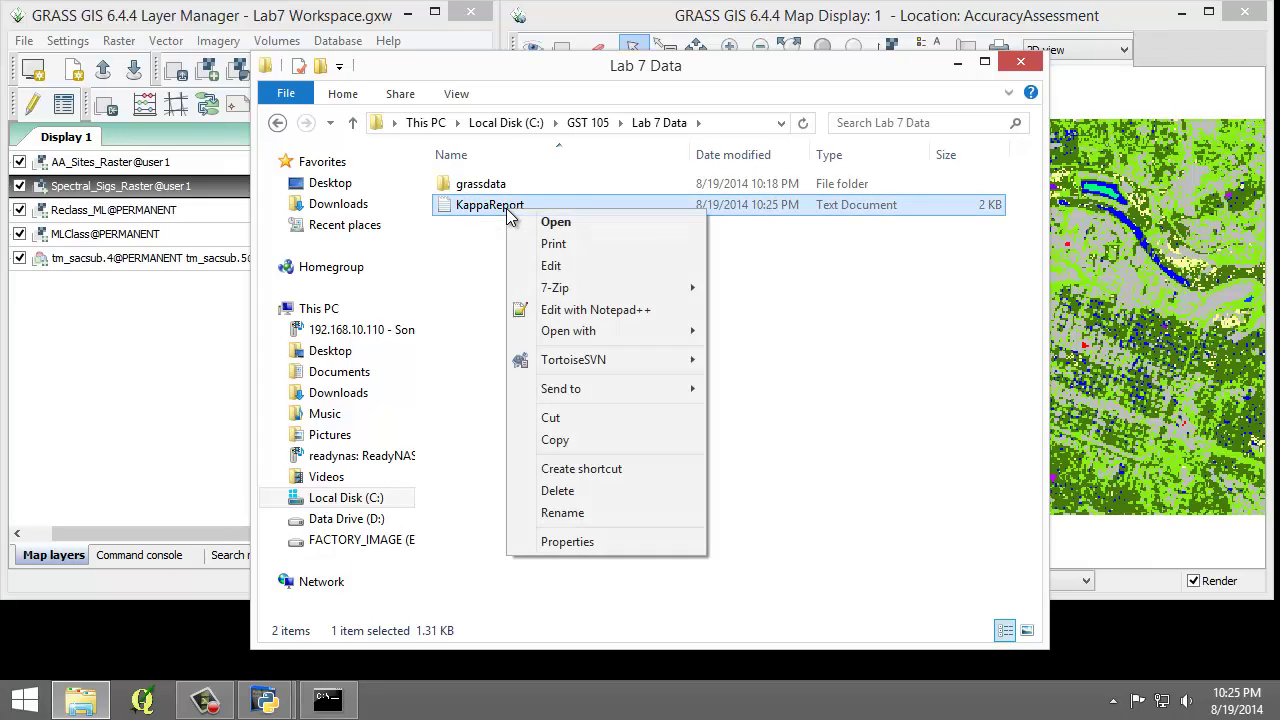
pyautogui.click(590, 314)
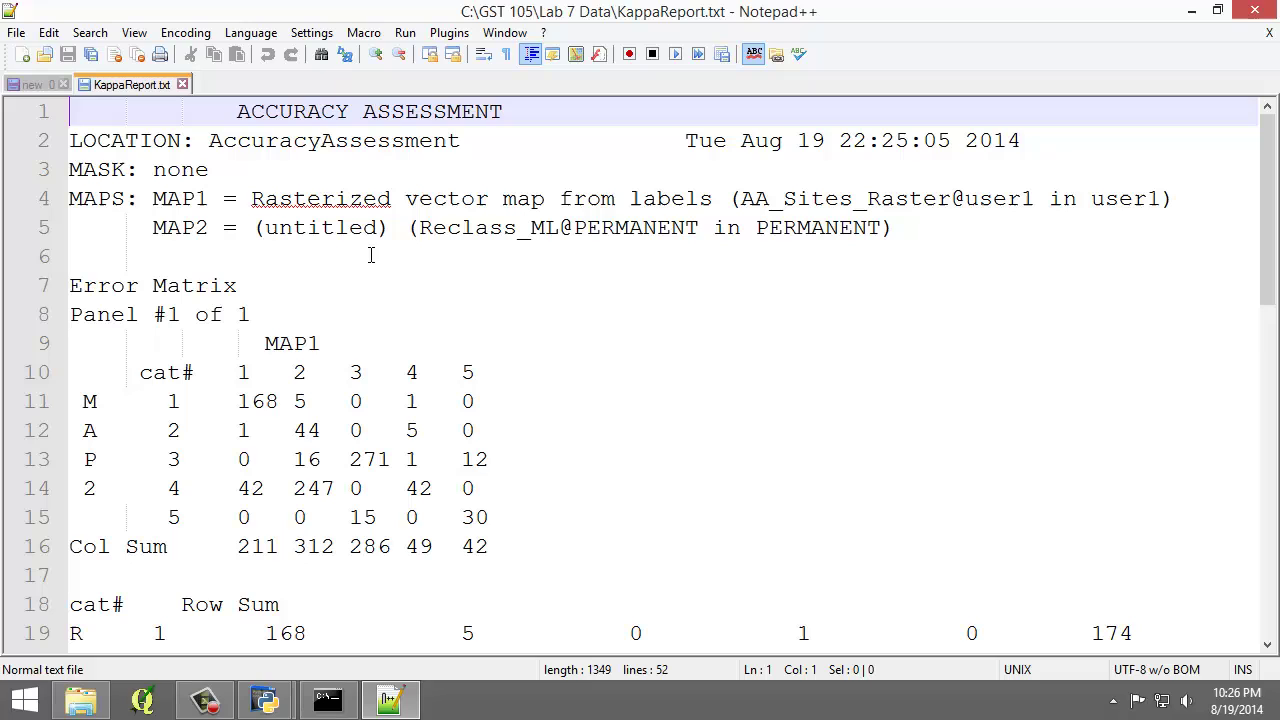
pyautogui.moveTo(928, 221); pyautogui.dragTo(66, 111)
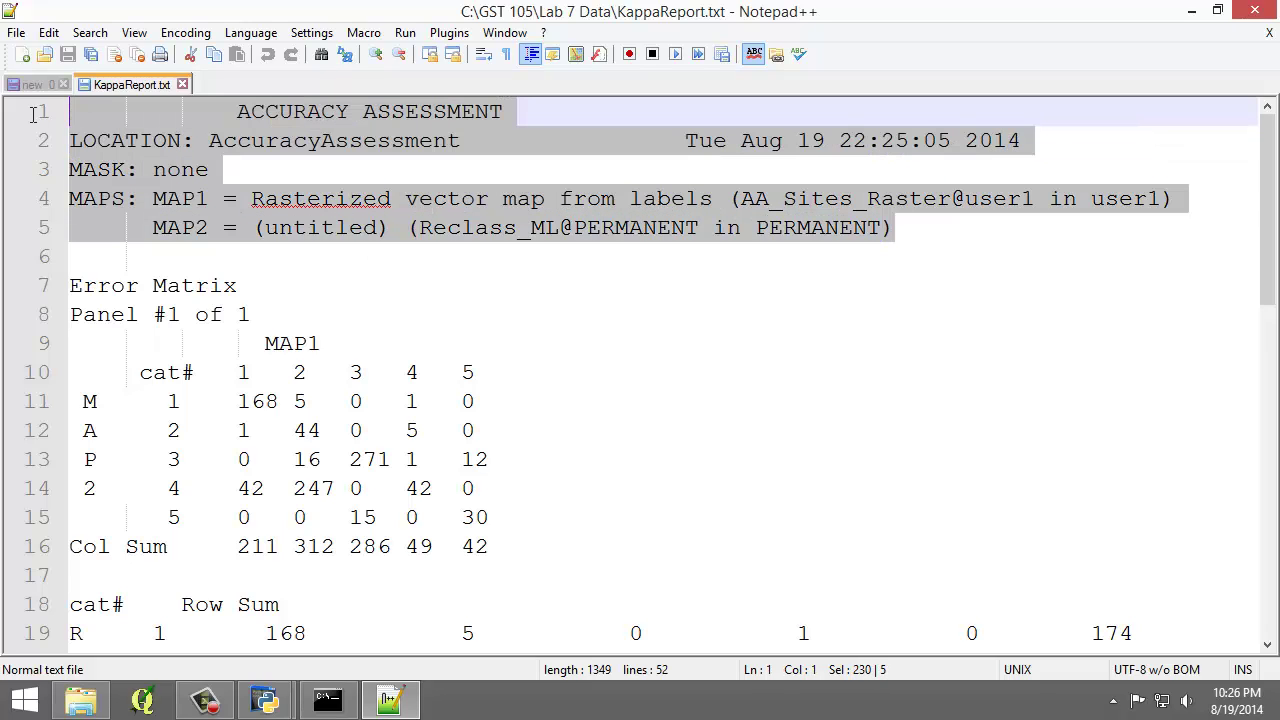
pyautogui.click(834, 301)
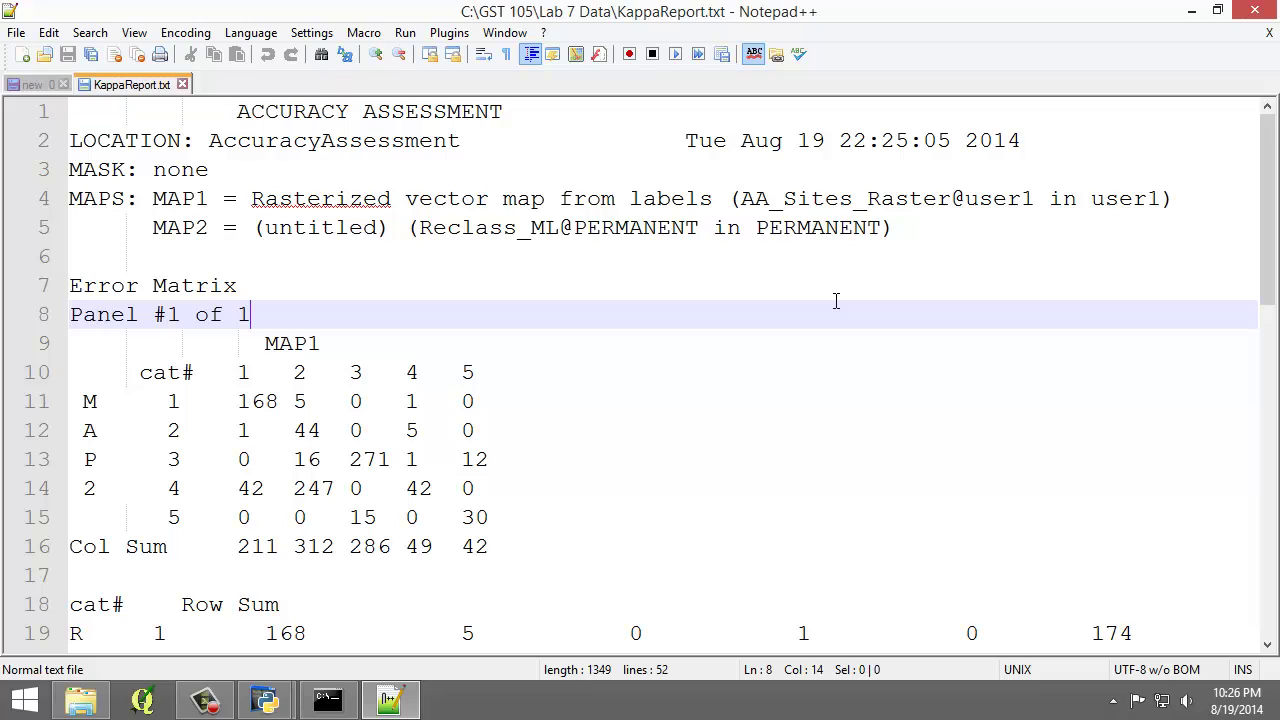
pyautogui.moveTo(516, 111); pyautogui.dragTo(424, 152)
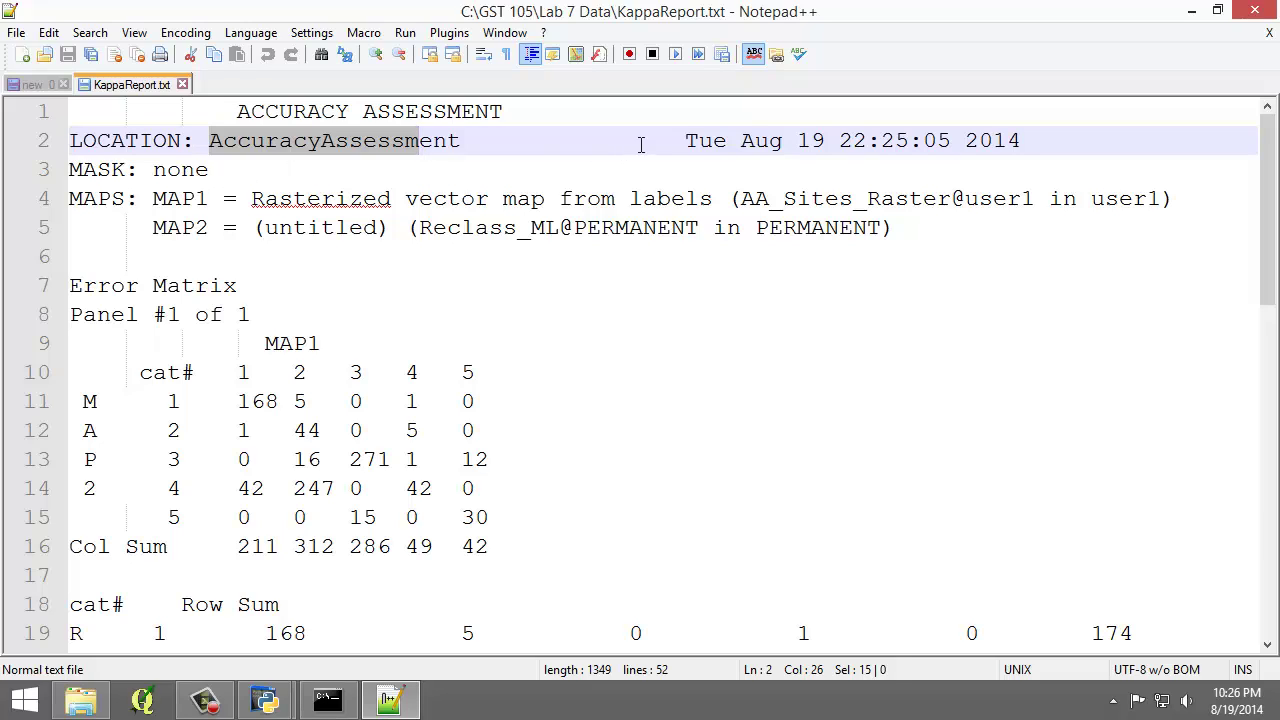
pyautogui.click(686, 145)
pyautogui.hotkey('ctrl', 'shift', 'Right')
pyautogui.hotkey('ctrl', 'shift', 'Right')
pyautogui.hotkey('ctrl', 'shift', 'Right')
pyautogui.moveTo(214, 166); pyautogui.dragTo(26, 172)
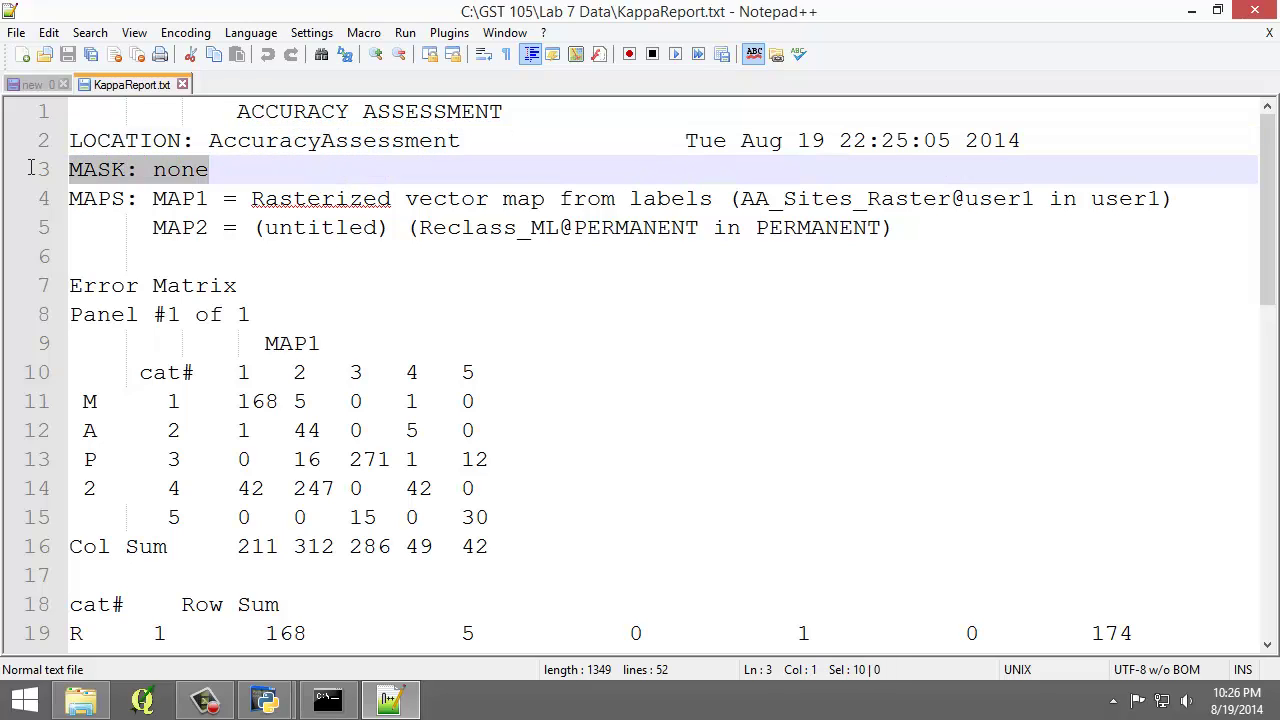
pyautogui.moveTo(152, 198); pyautogui.dragTo(951, 238)
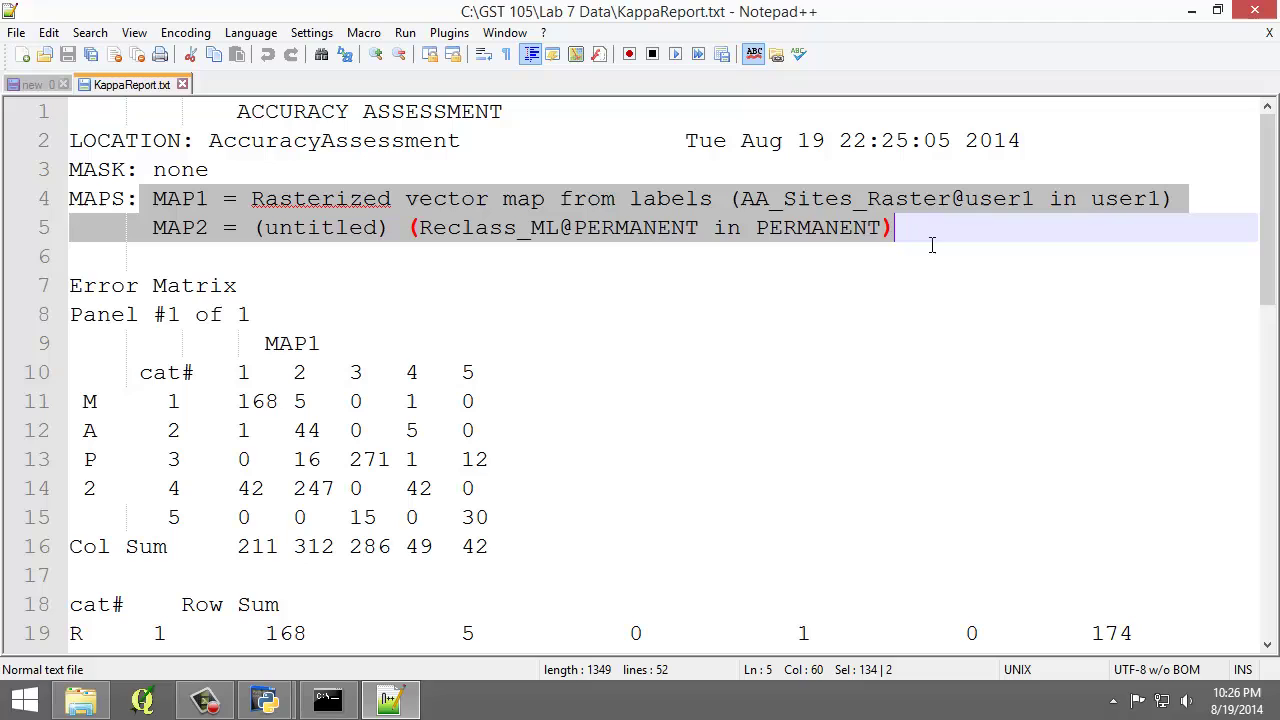
pyautogui.click(445, 375)
pyautogui.scroll(-2, 445, 375)
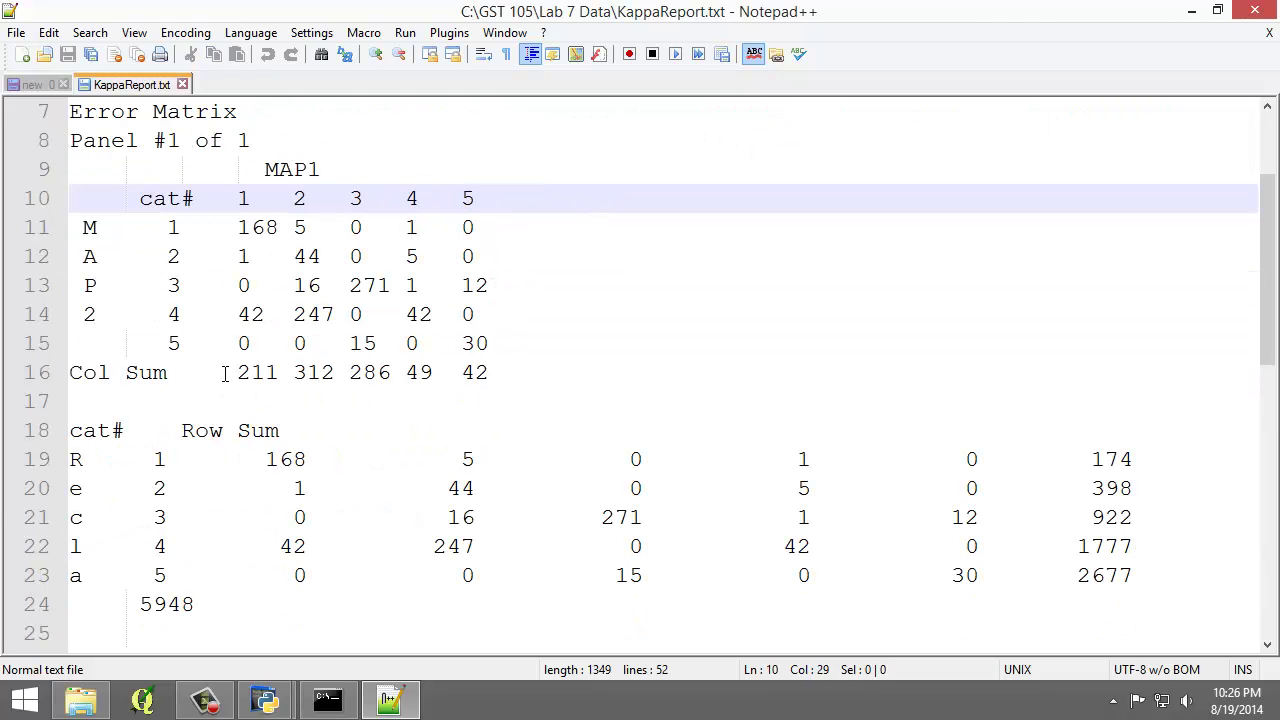
pyautogui.moveTo(220, 603); pyautogui.dragTo(55, 112)
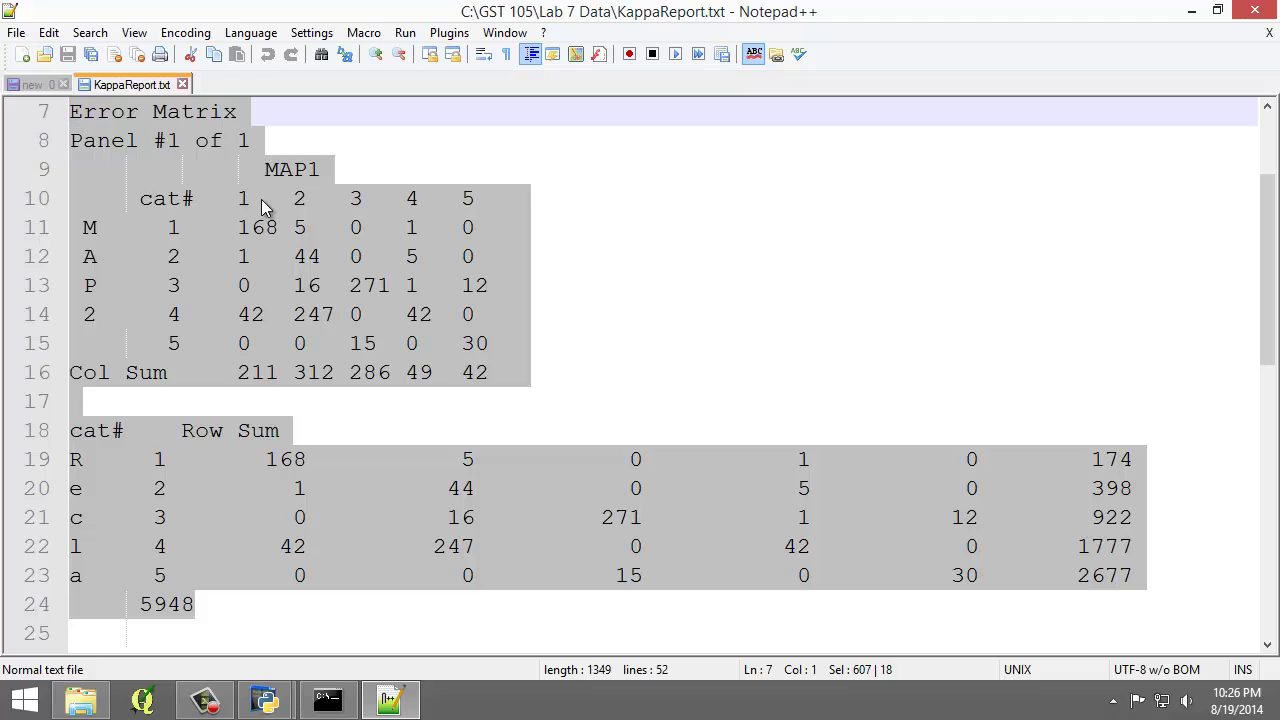
pyautogui.click(678, 286)
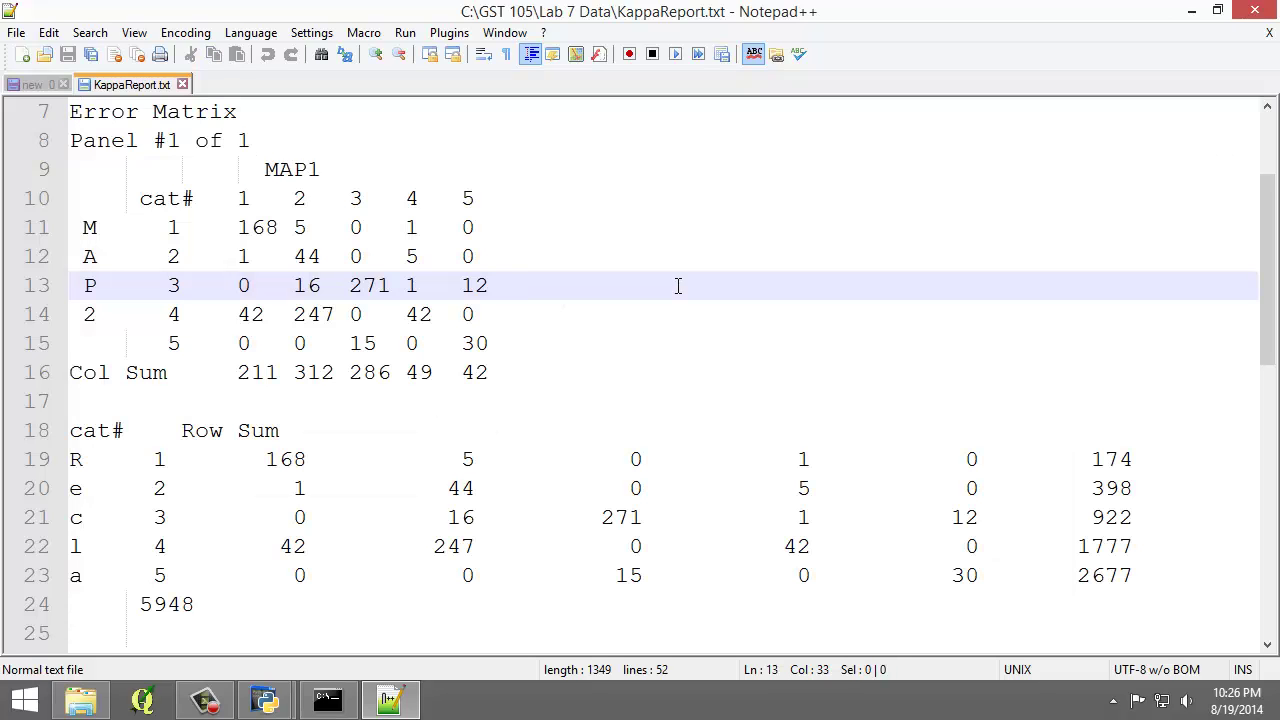
pyautogui.scroll(2, 672, 284)
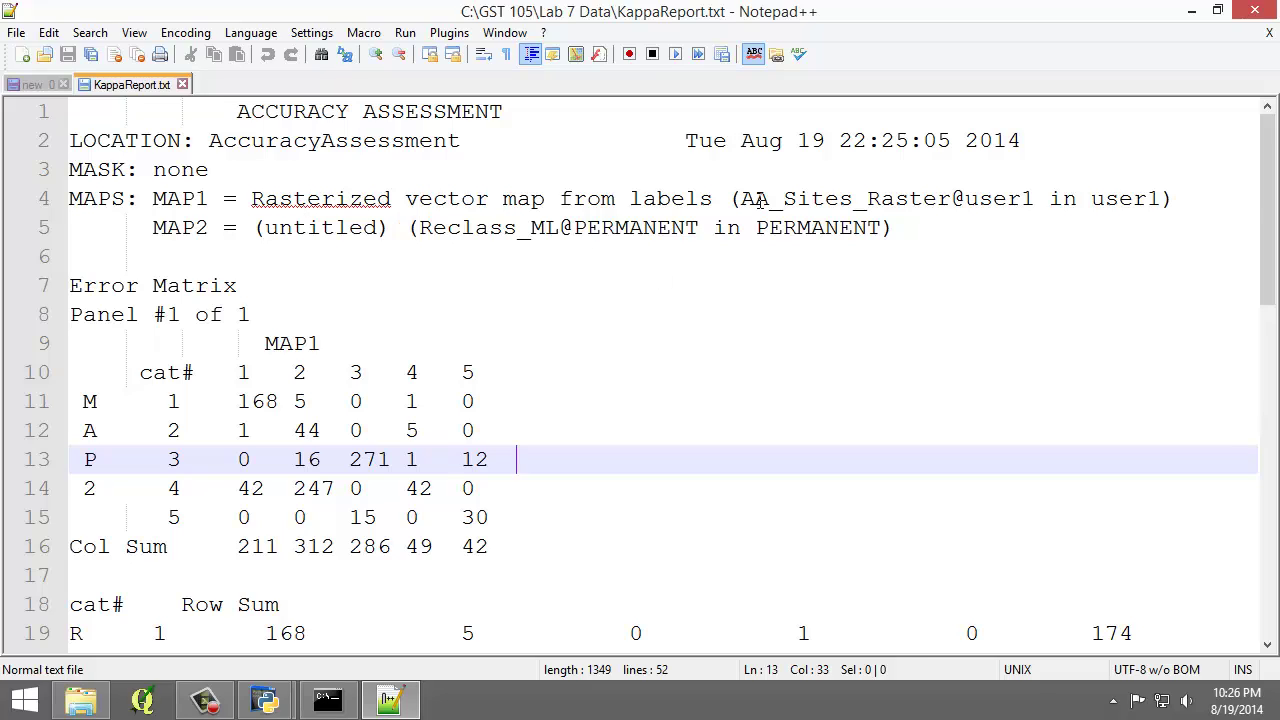
pyautogui.moveTo(757, 199); pyautogui.dragTo(1005, 199)
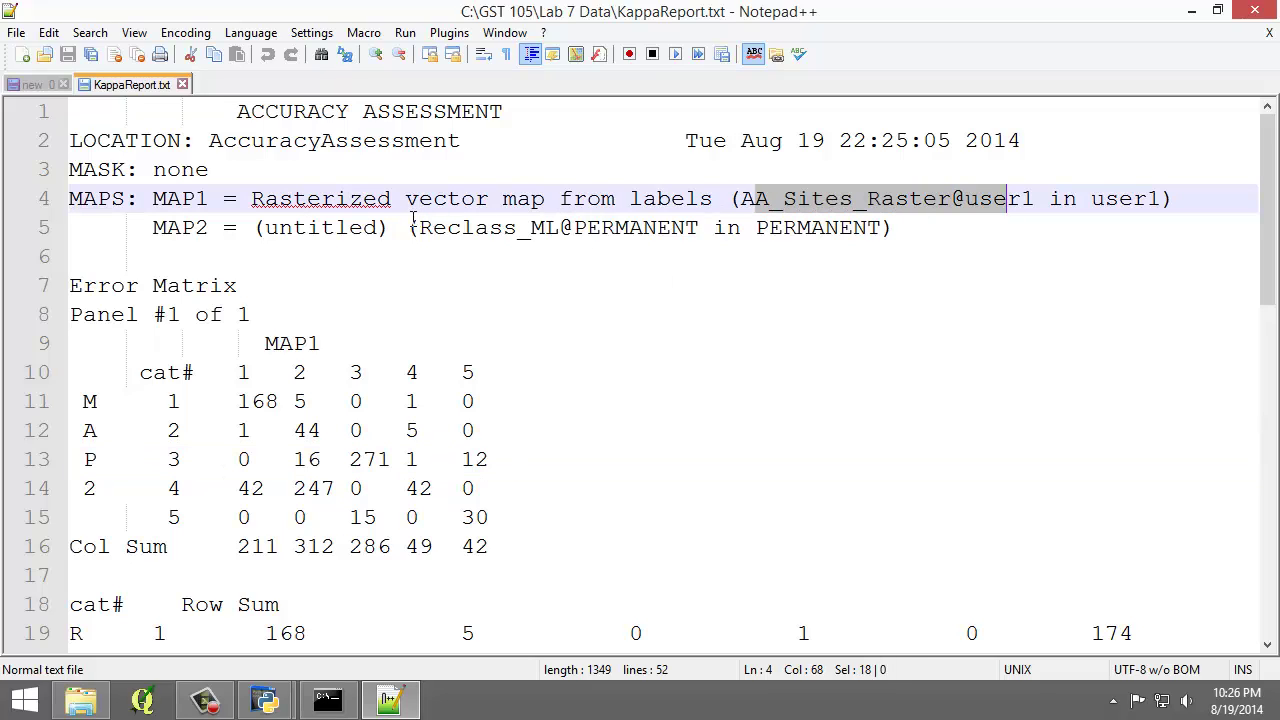
pyautogui.moveTo(545, 228); pyautogui.dragTo(699, 228)
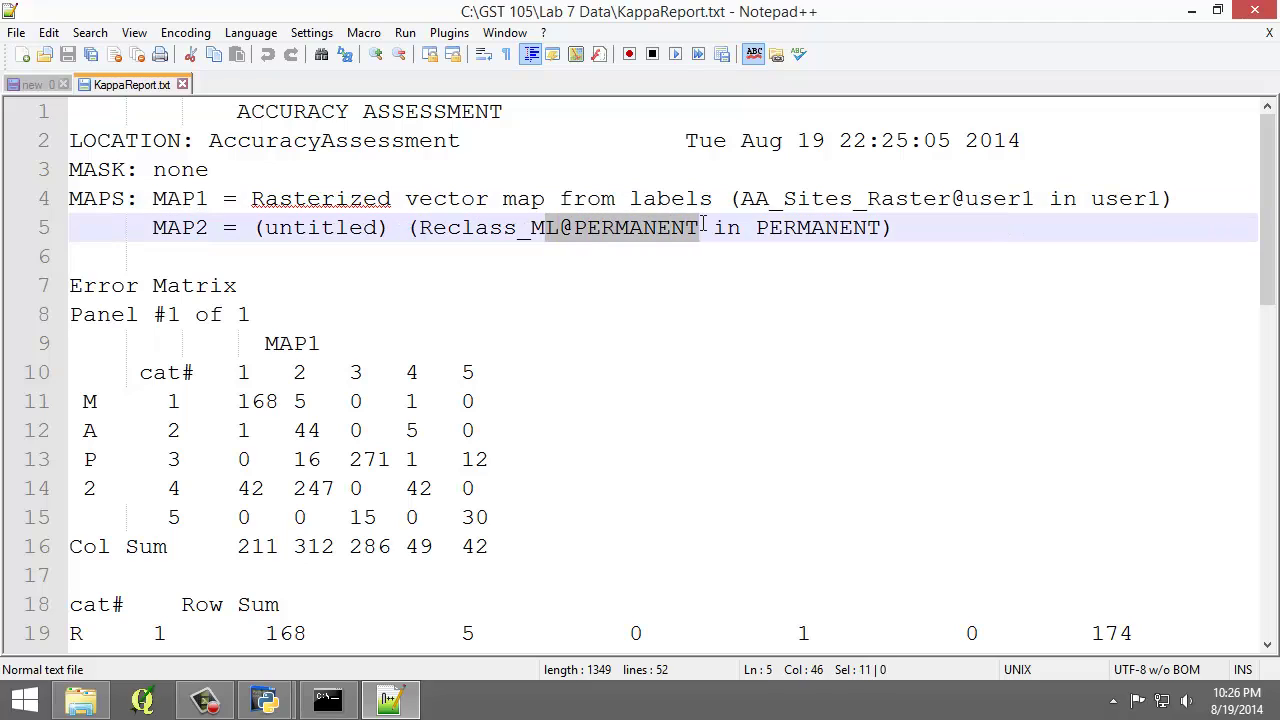
pyautogui.scroll(-3, 532, 329)
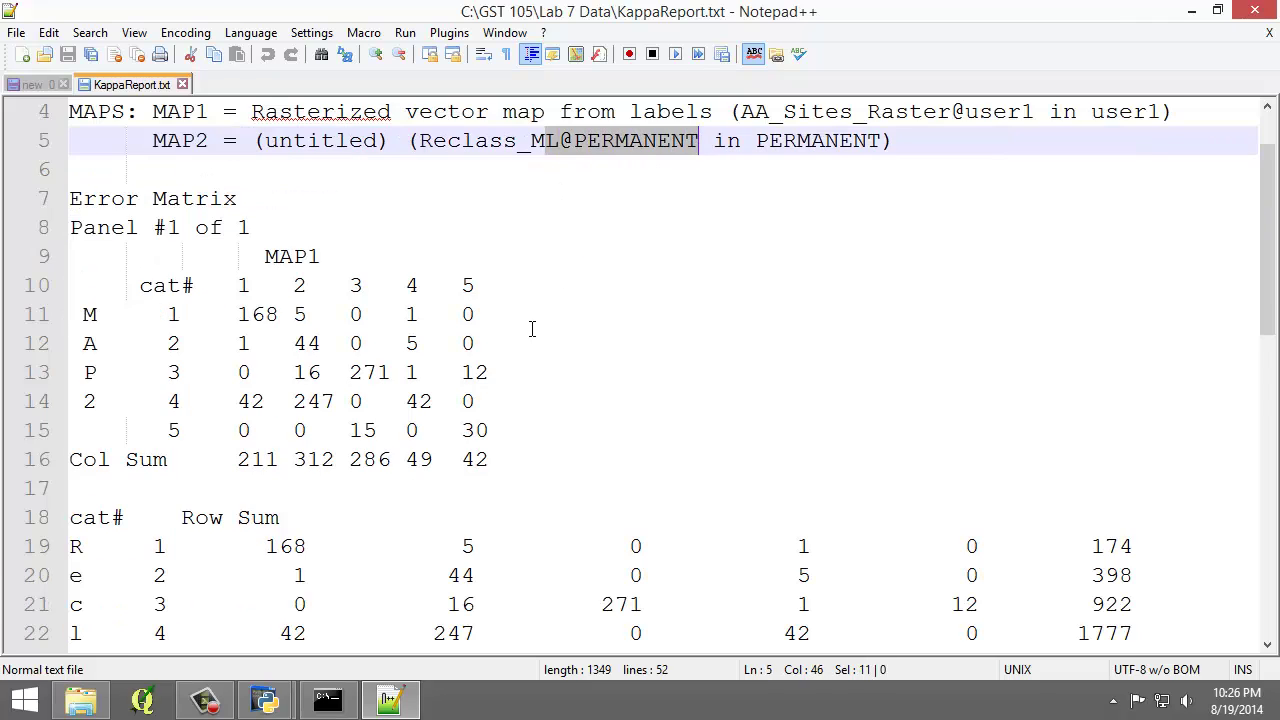
pyautogui.scroll(1, 523, 323)
pyautogui.click(390, 285)
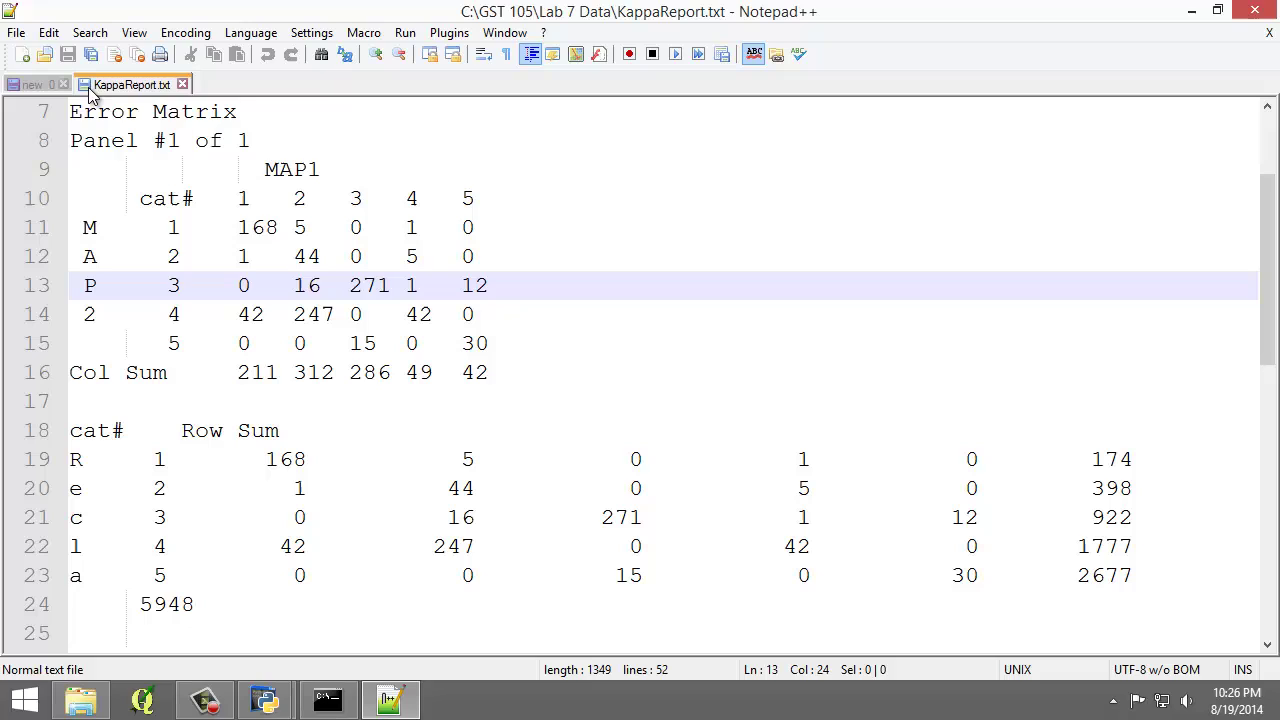
pyautogui.moveTo(70, 112); pyautogui.dragTo(514, 360)
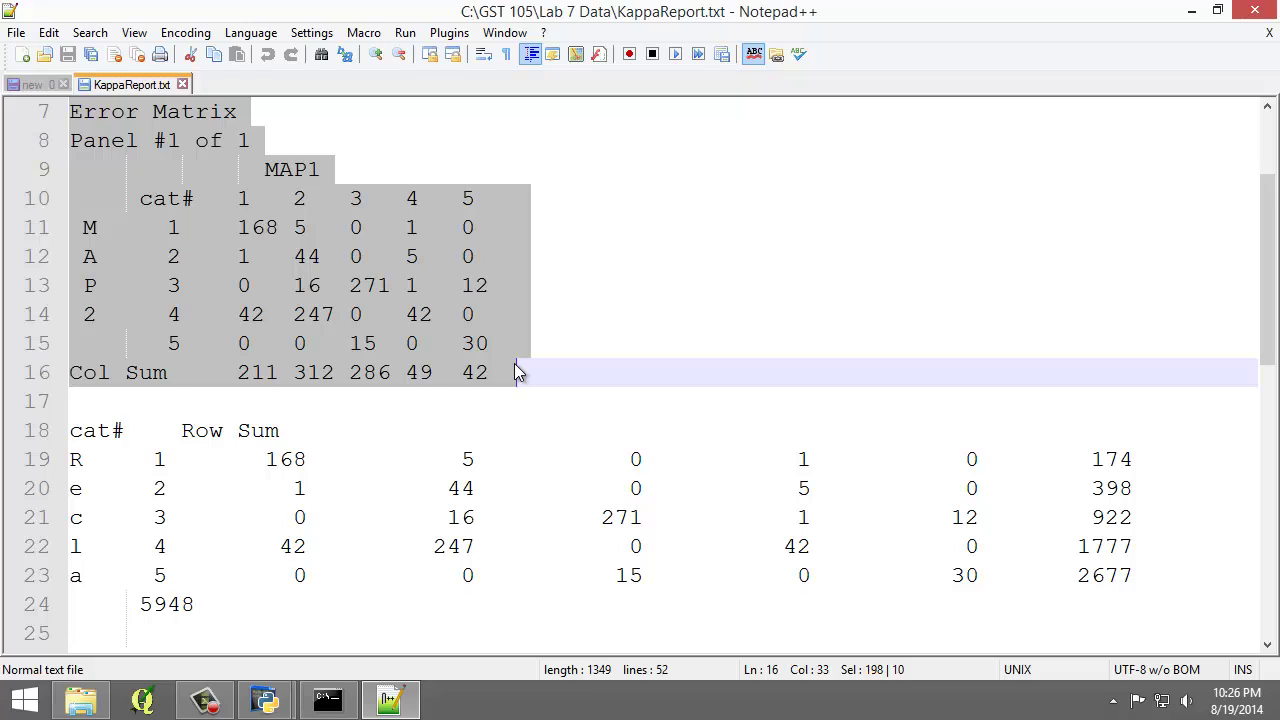
pyautogui.click(515, 367)
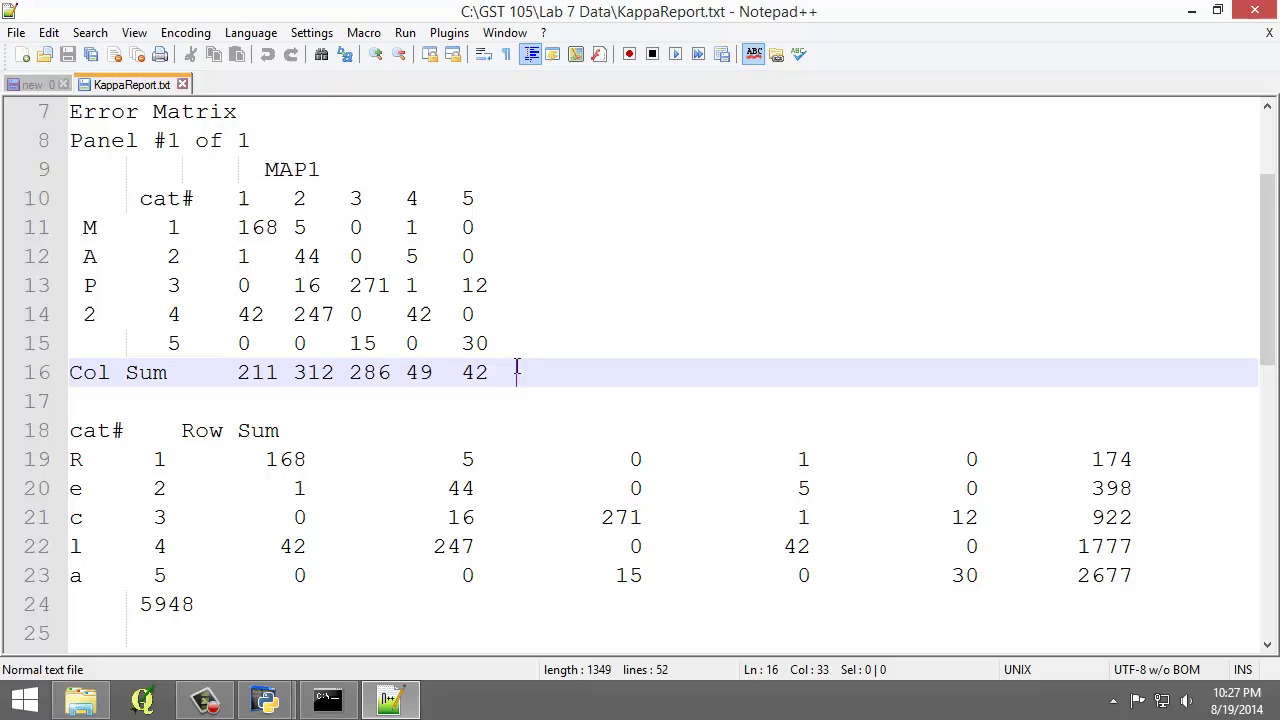
pyautogui.moveTo(238, 227); pyautogui.dragTo(279, 227)
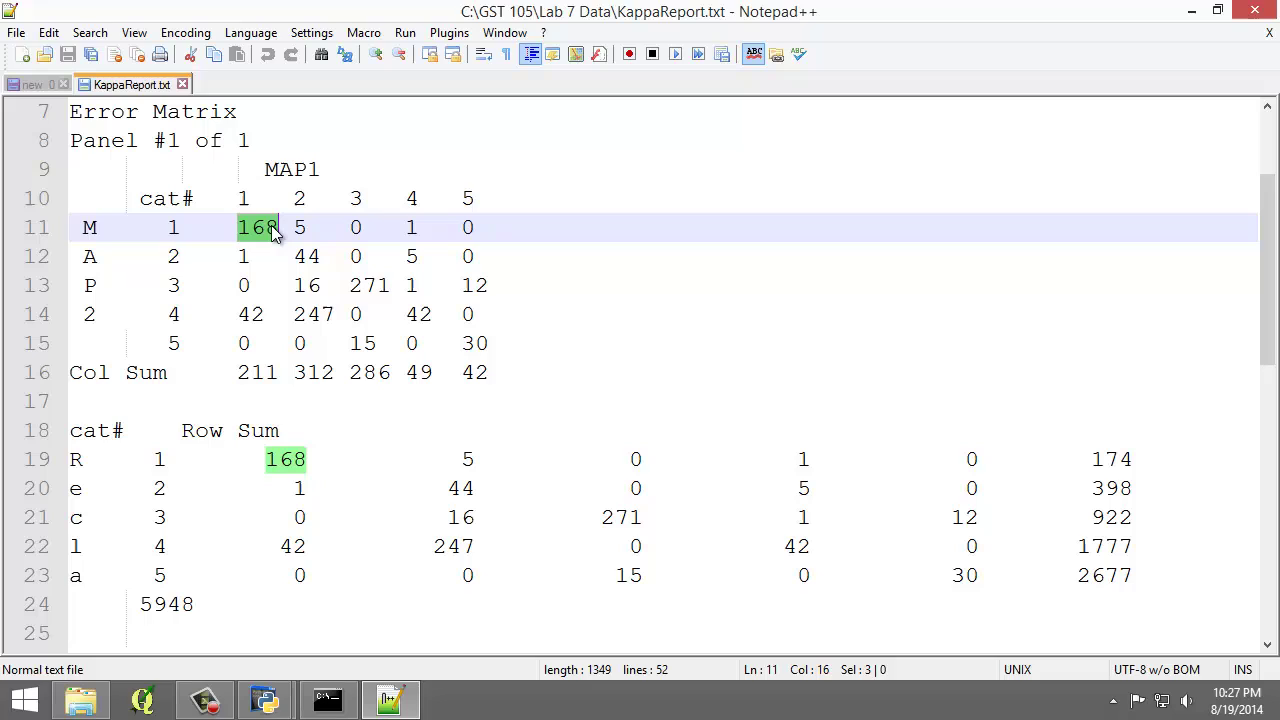
pyautogui.moveTo(253, 258); pyautogui.dragTo(244, 262)
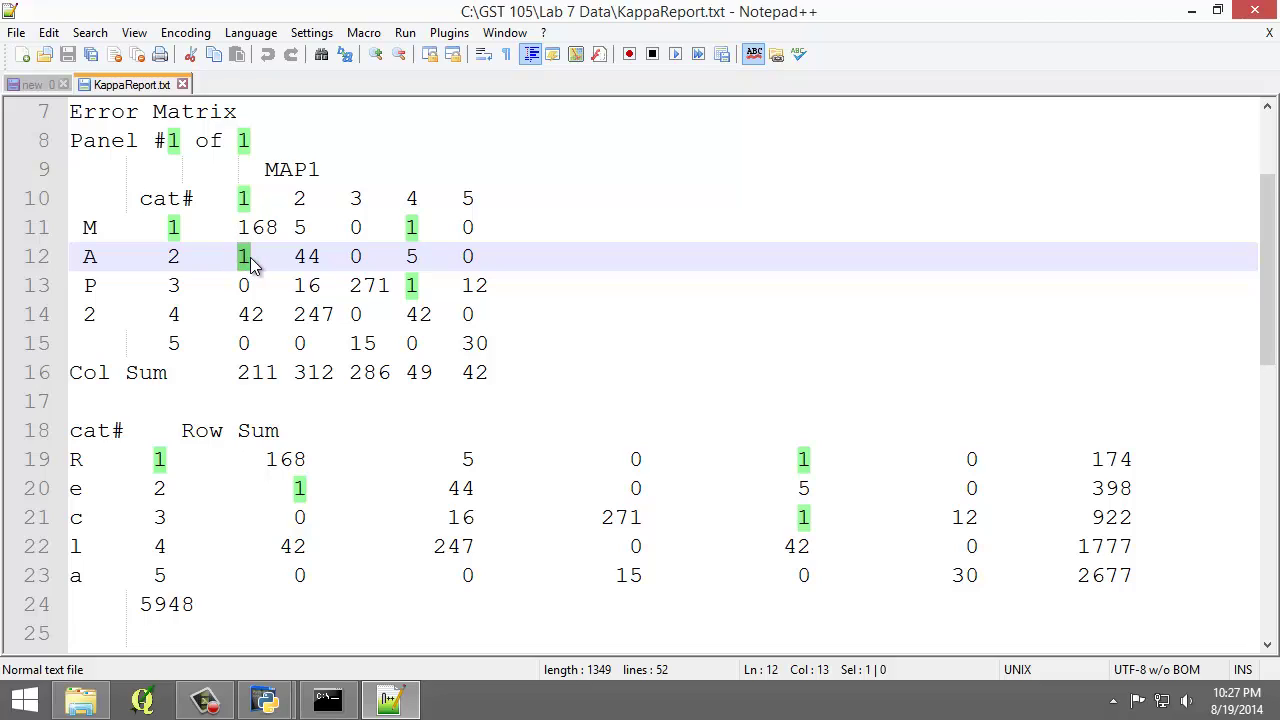
pyautogui.moveTo(263, 316); pyautogui.dragTo(245, 330)
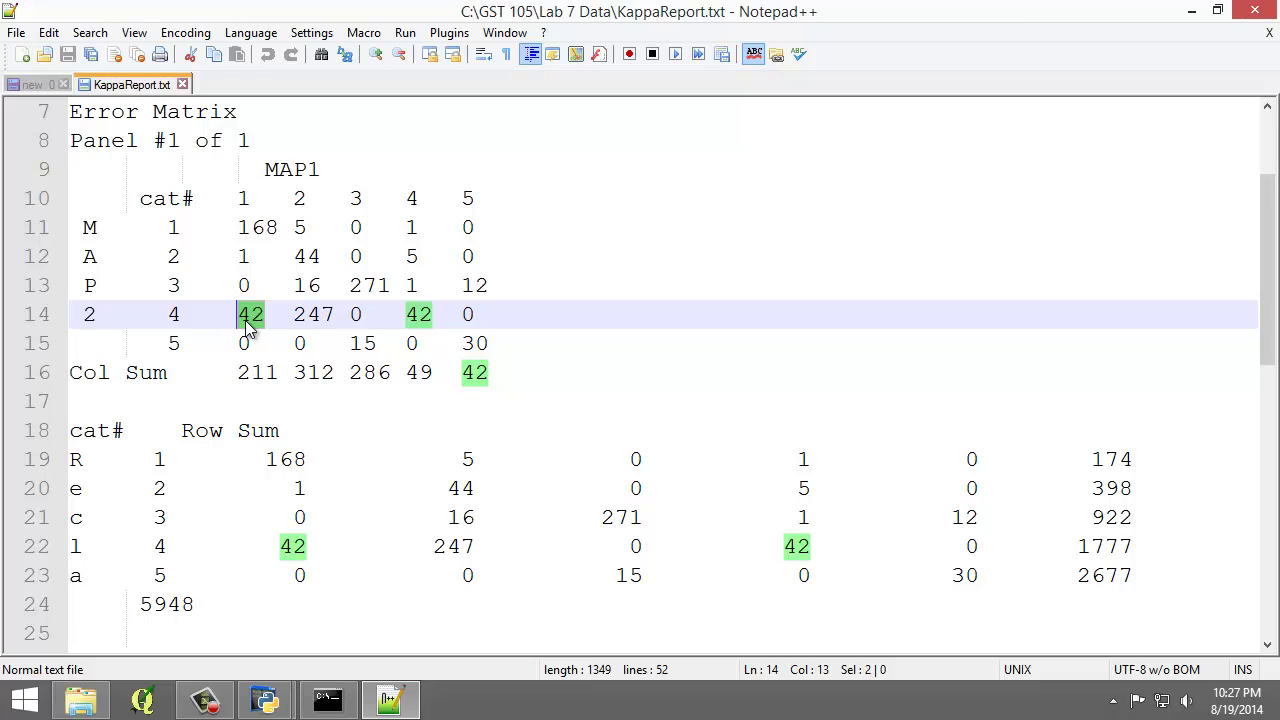
pyautogui.click(242, 228)
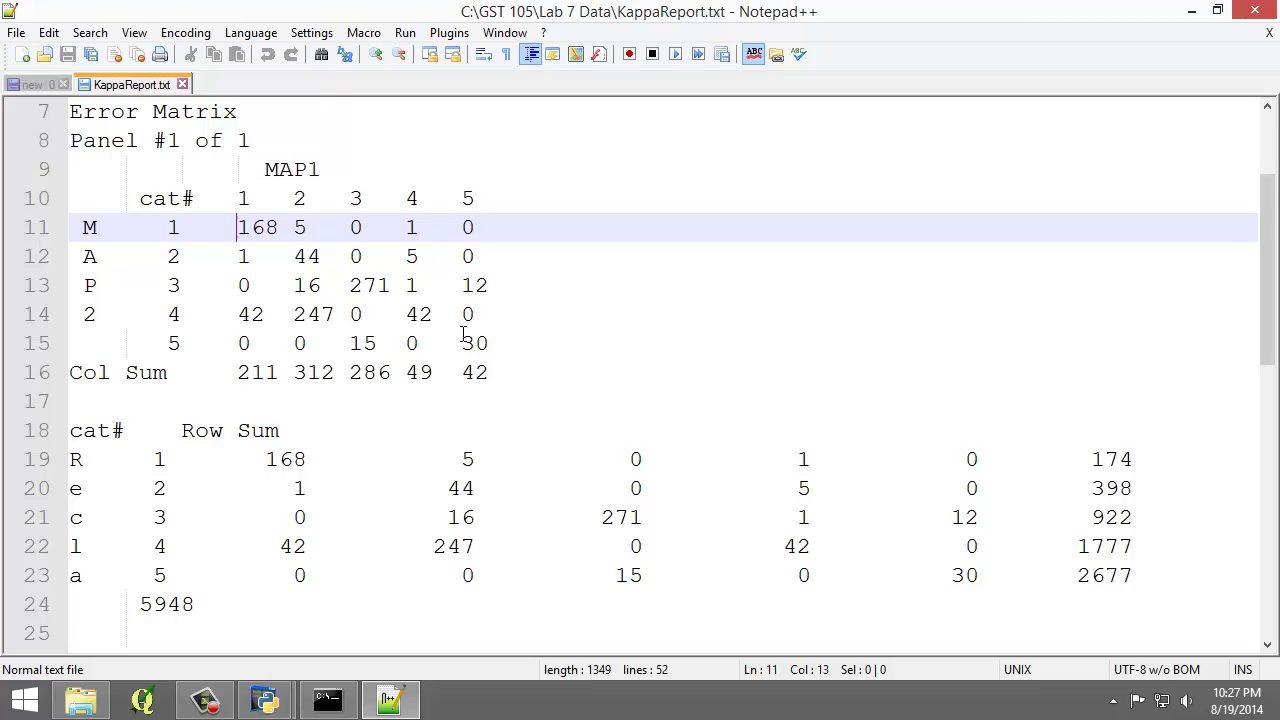
pyautogui.moveTo(238, 372); pyautogui.dragTo(492, 373)
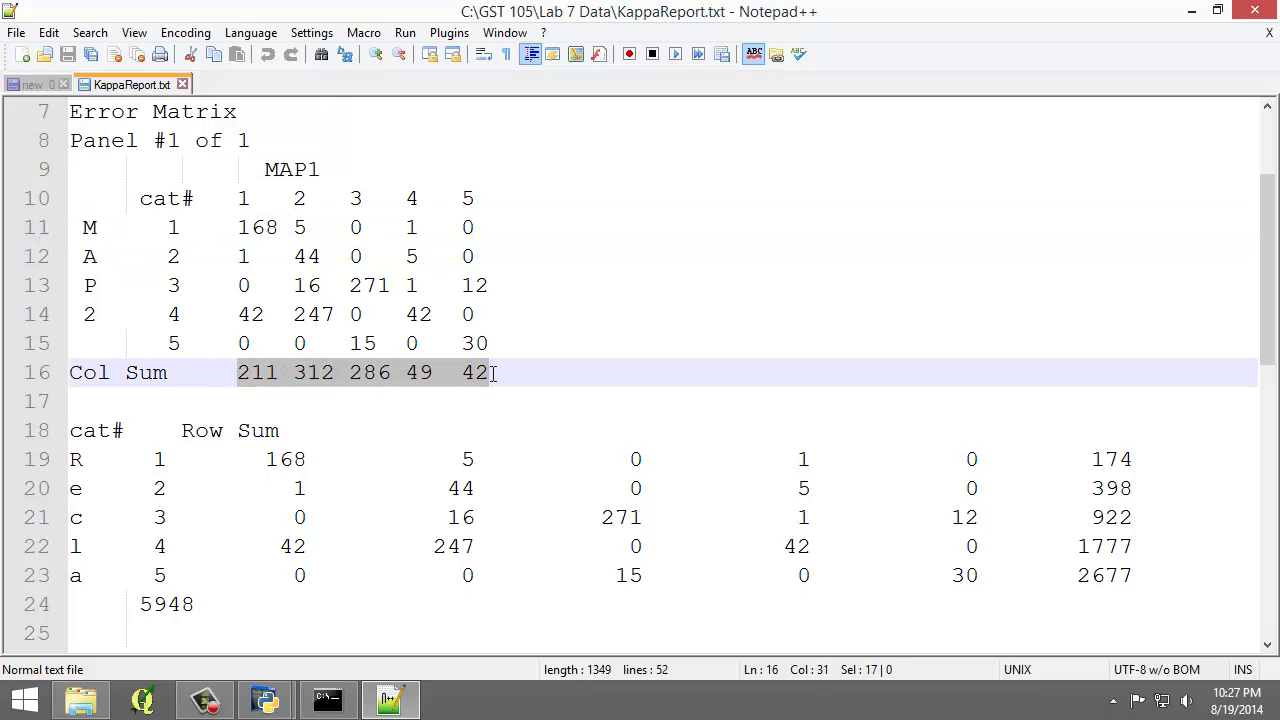
pyautogui.click(493, 373)
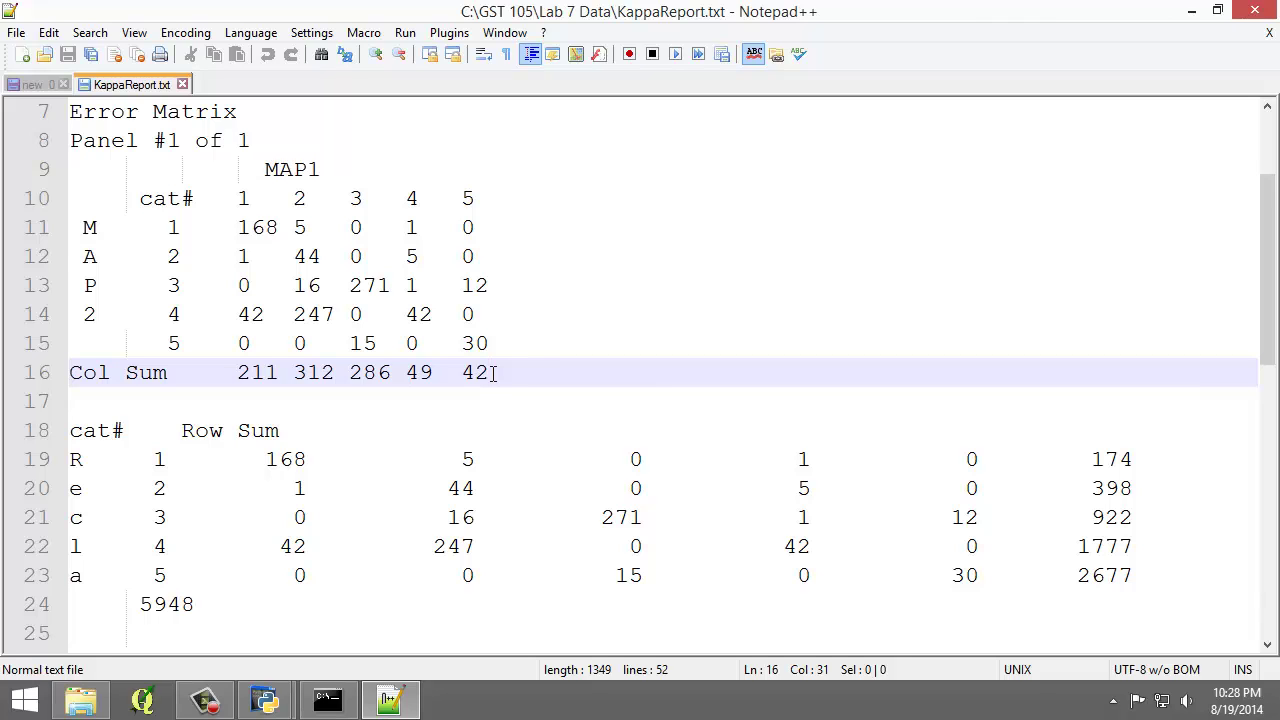
pyautogui.scroll(-4, 300, 455)
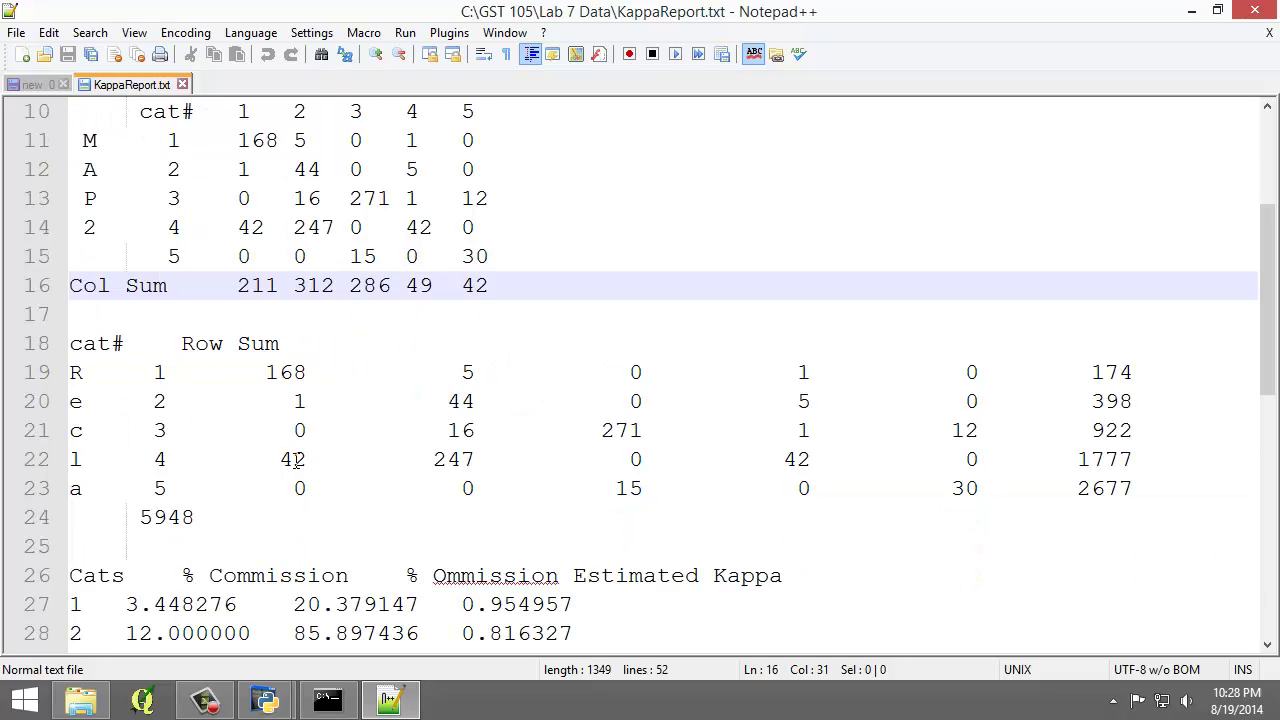
pyautogui.scroll(-2, 297, 460)
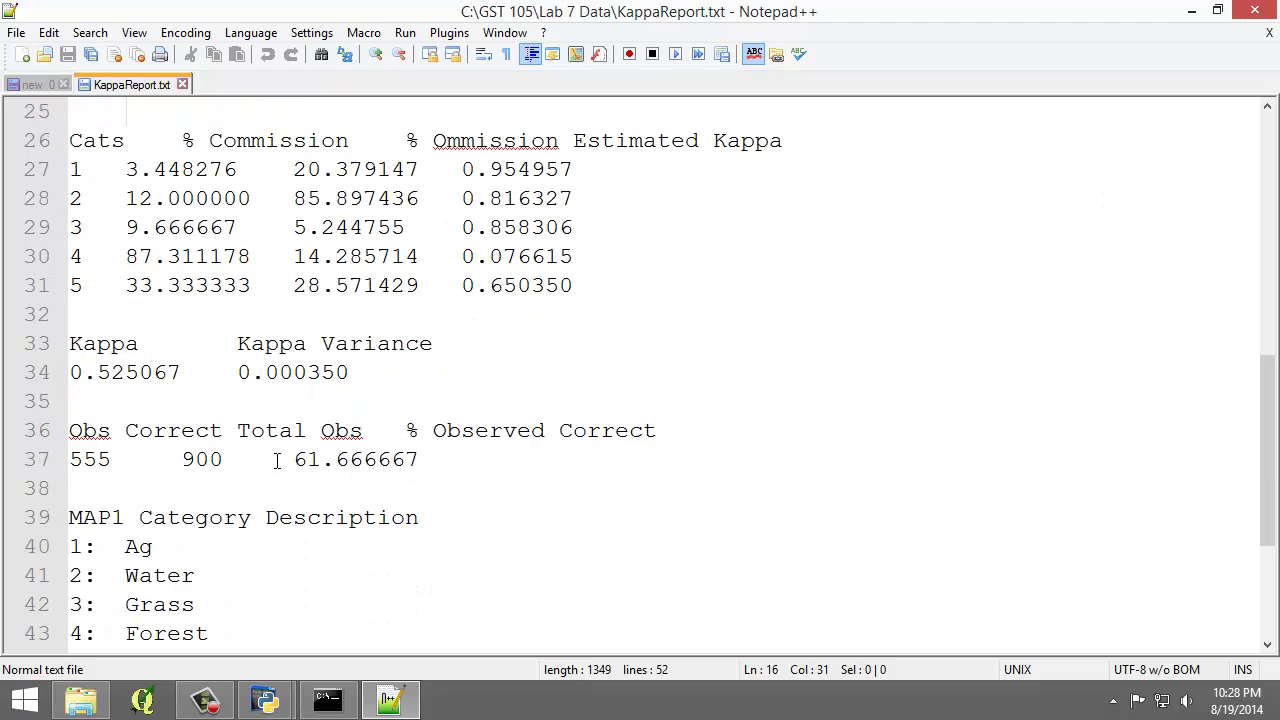
pyautogui.moveTo(73, 430); pyautogui.dragTo(500, 452)
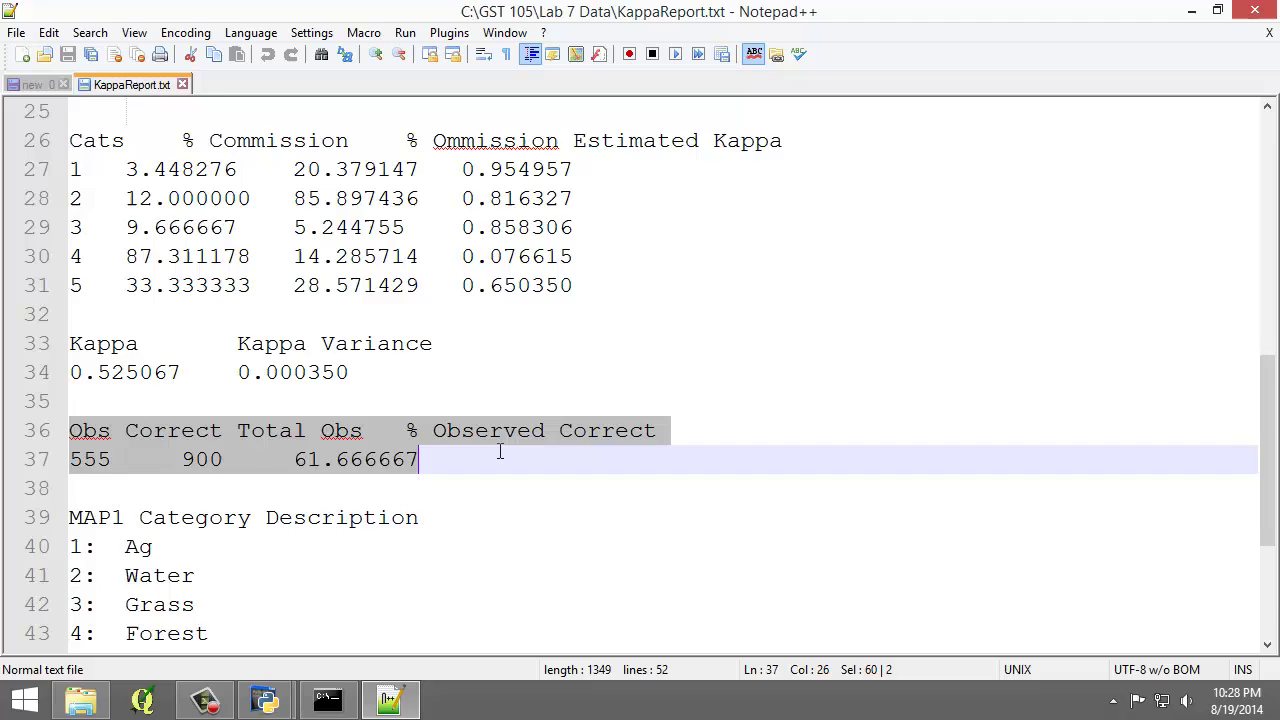
pyautogui.scroll(2, 500, 452)
pyautogui.click(72, 316)
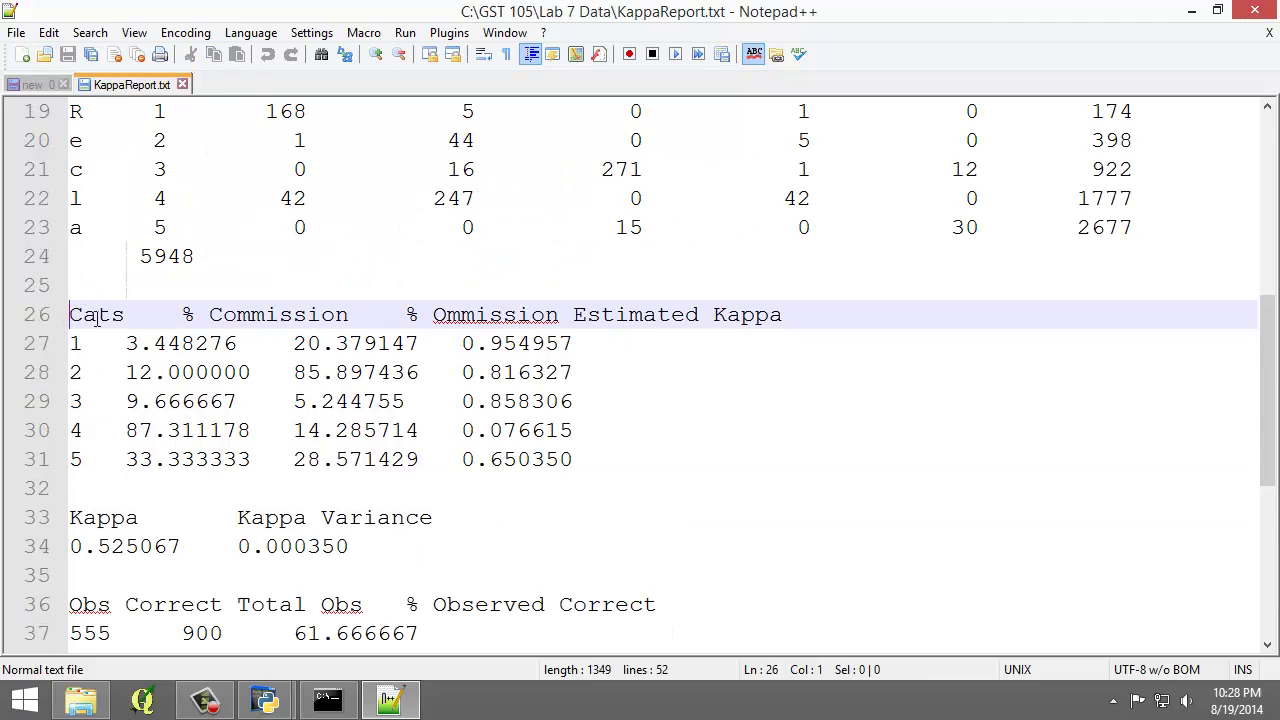
pyautogui.moveTo(97, 316); pyautogui.dragTo(447, 554)
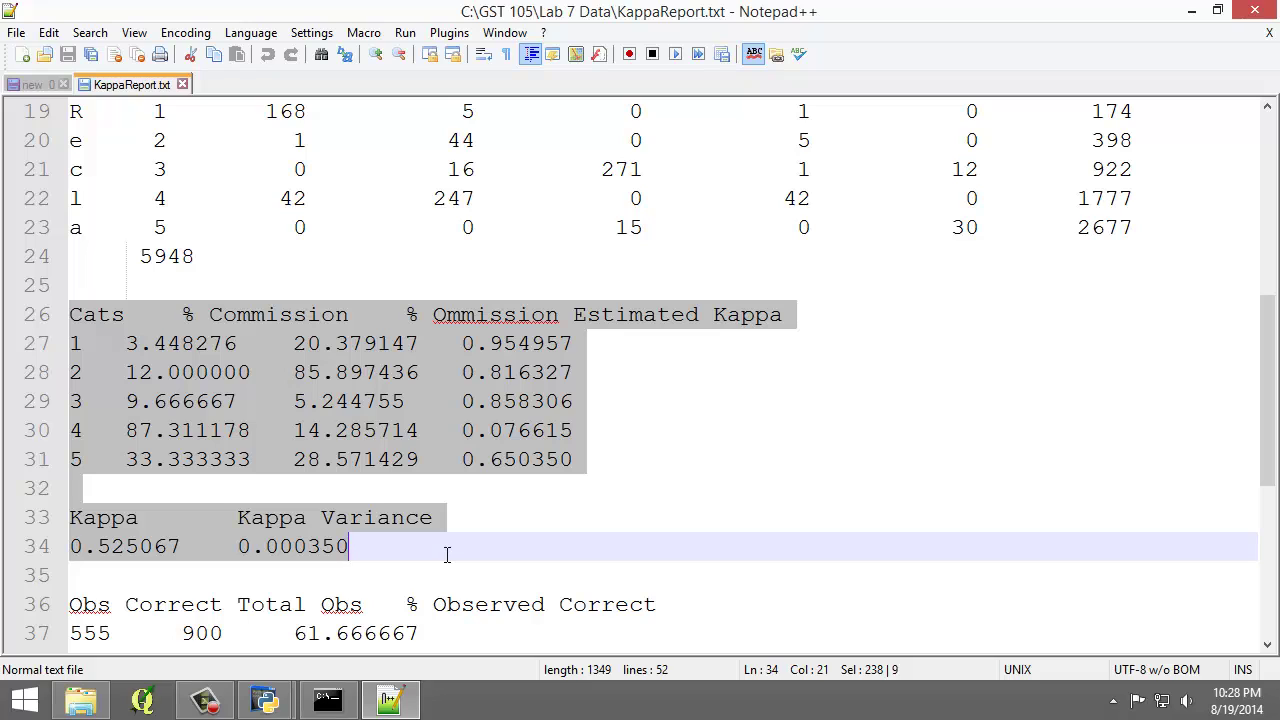
pyautogui.click(448, 555)
pyautogui.scroll(-1, 449, 555)
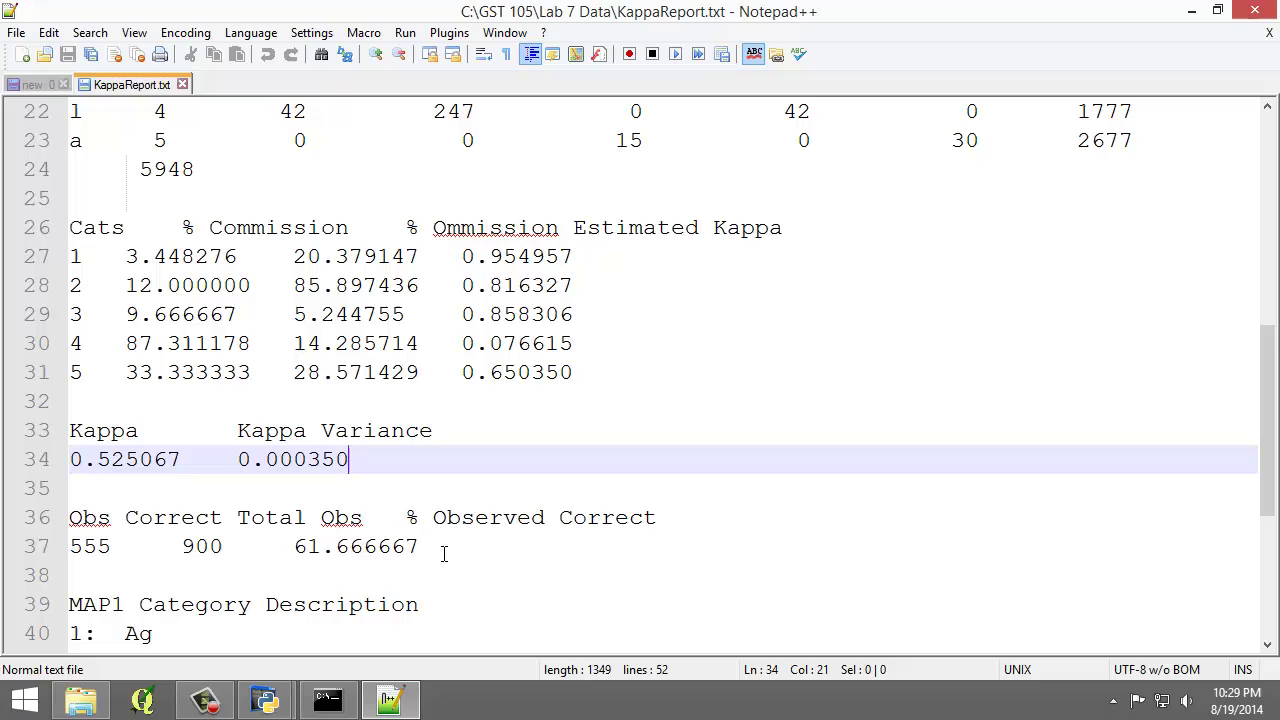
pyautogui.moveTo(126, 257); pyautogui.dragTo(240, 256)
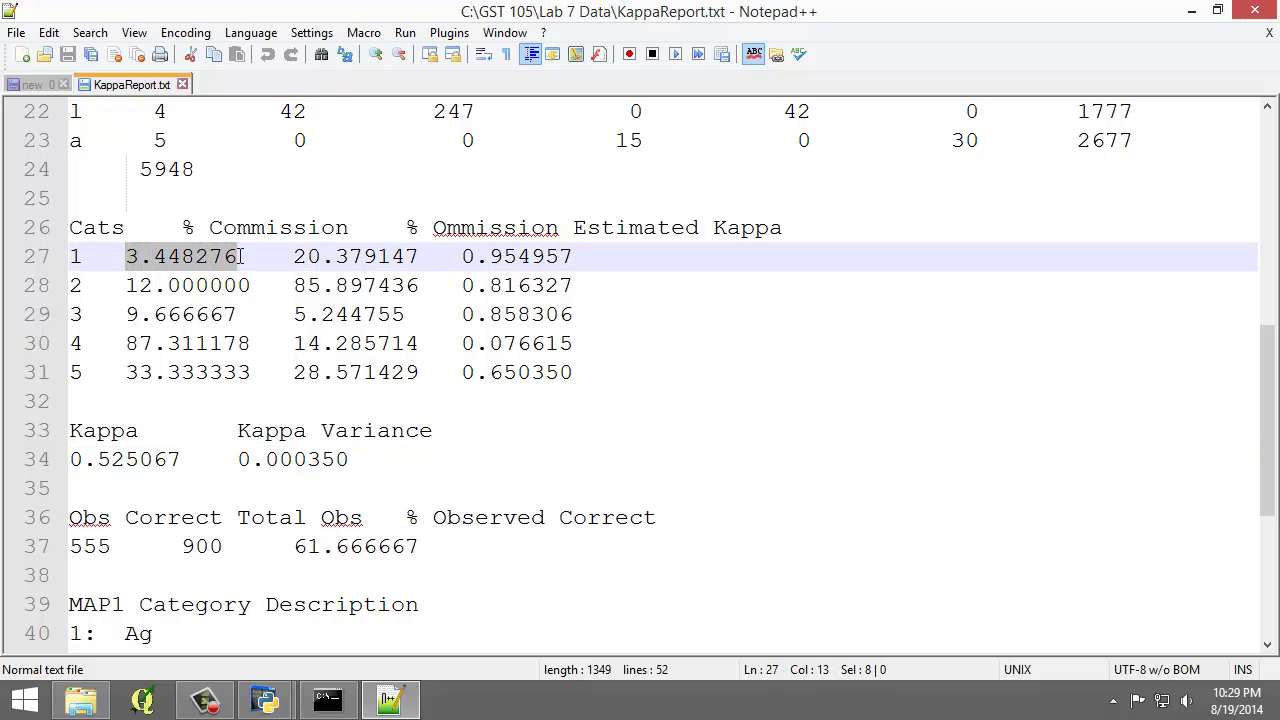
pyautogui.moveTo(125, 285); pyautogui.dragTo(257, 283)
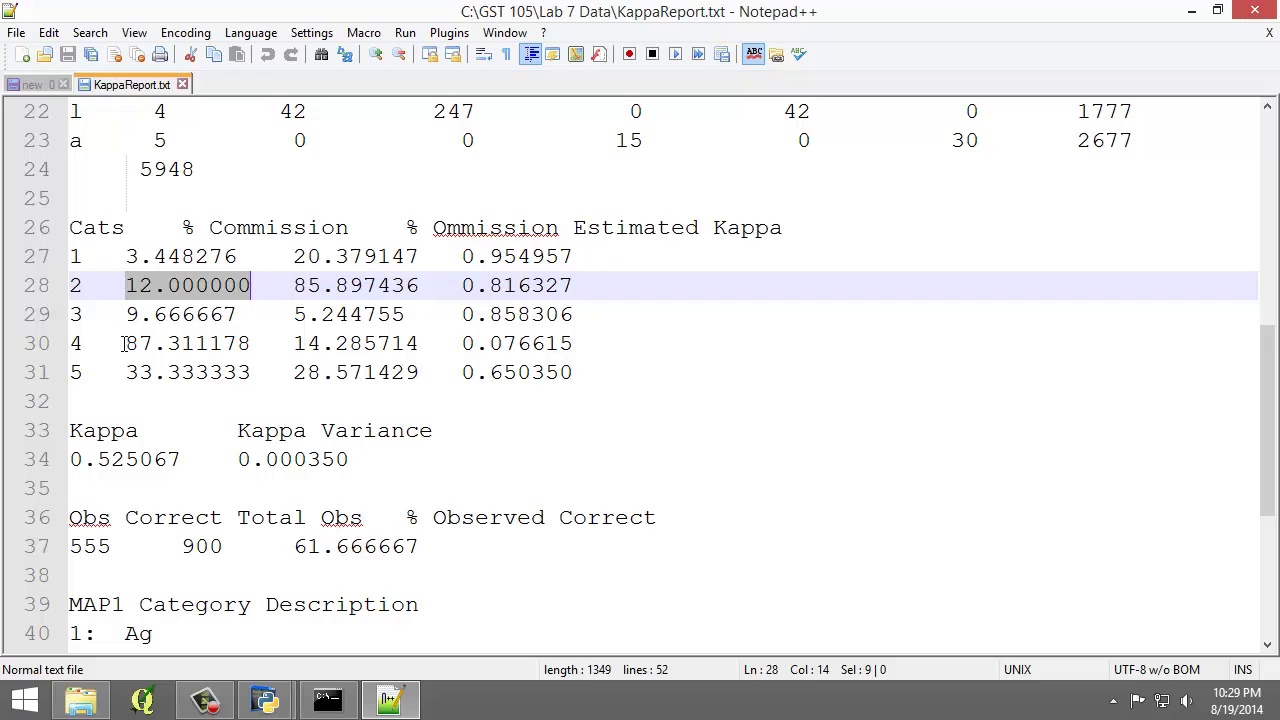
pyautogui.moveTo(123, 343); pyautogui.dragTo(262, 341)
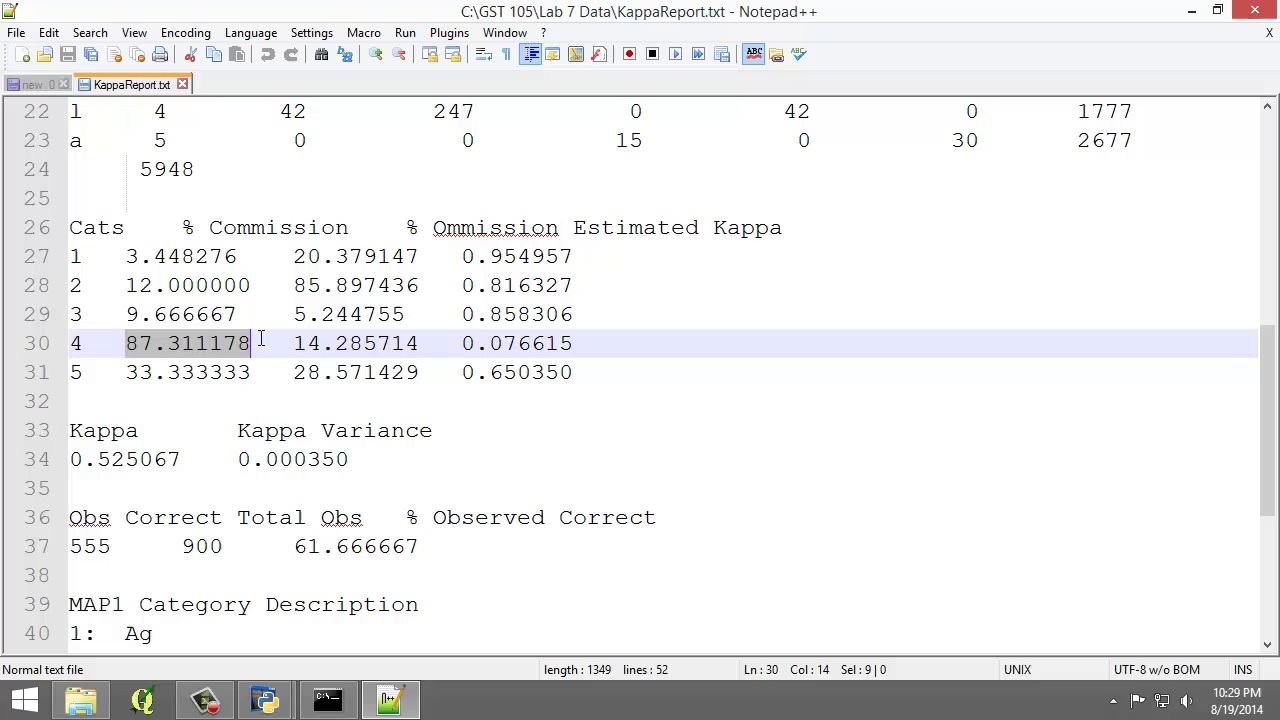
pyautogui.scroll(7, 259, 340)
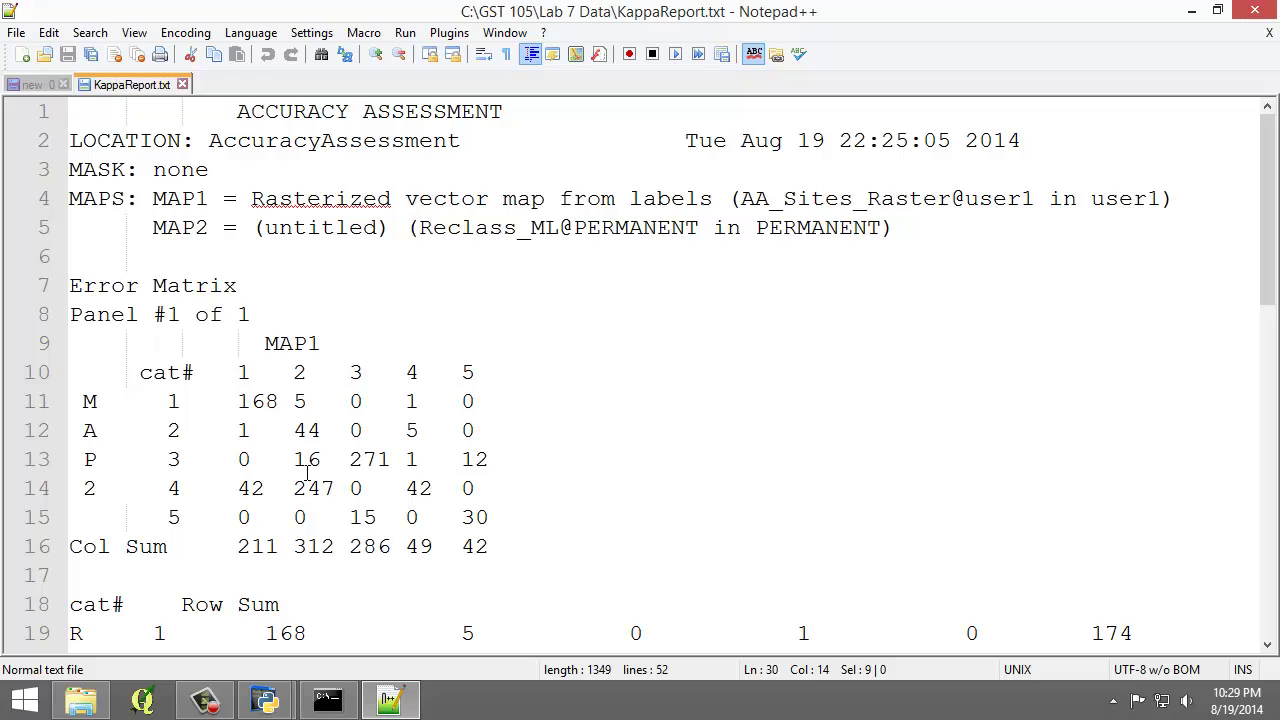
pyautogui.moveTo(295, 488); pyautogui.dragTo(337, 488)
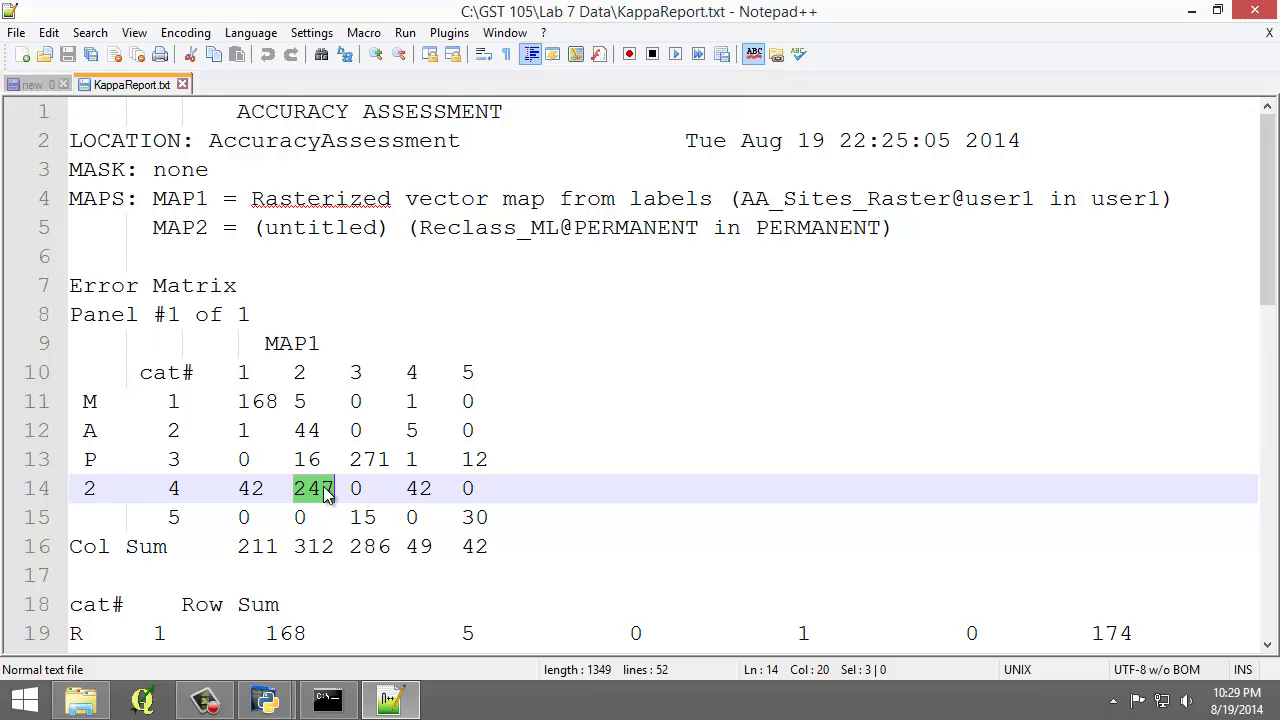
pyautogui.scroll(-6, 322, 486)
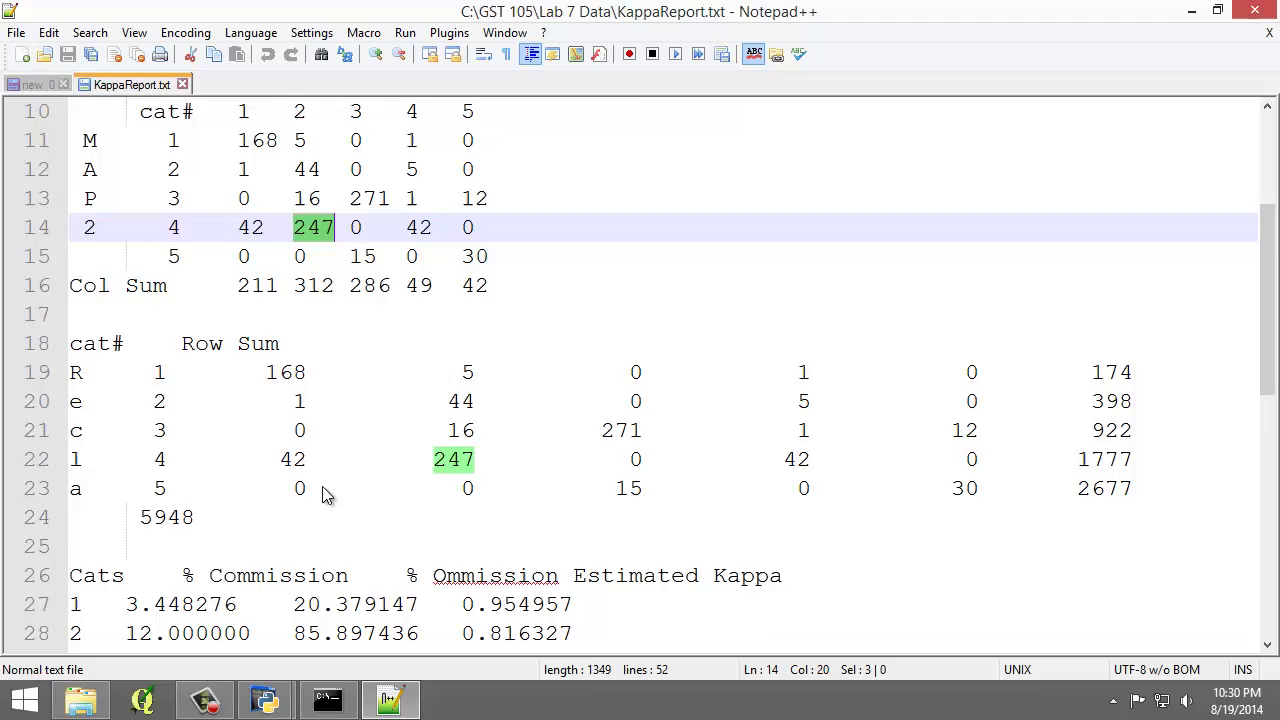
pyautogui.click(288, 459)
pyautogui.moveTo(123, 430); pyautogui.dragTo(256, 429)
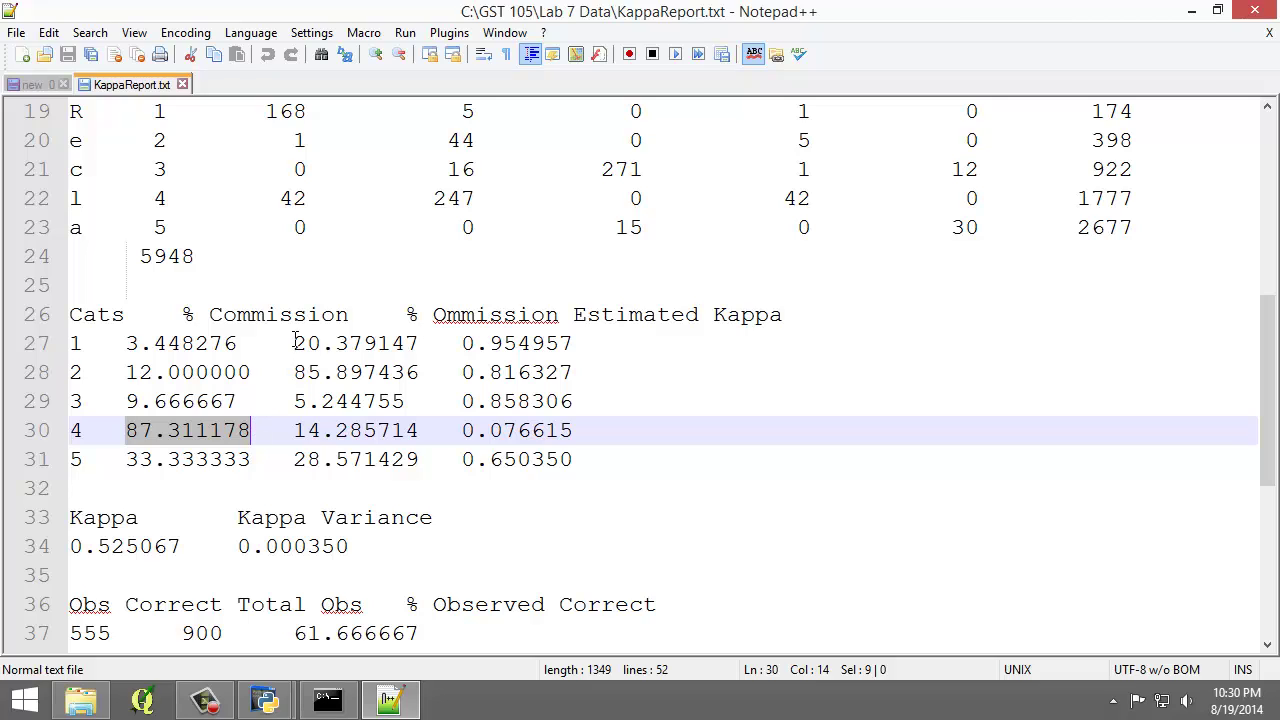
pyautogui.moveTo(294, 343); pyautogui.dragTo(421, 343)
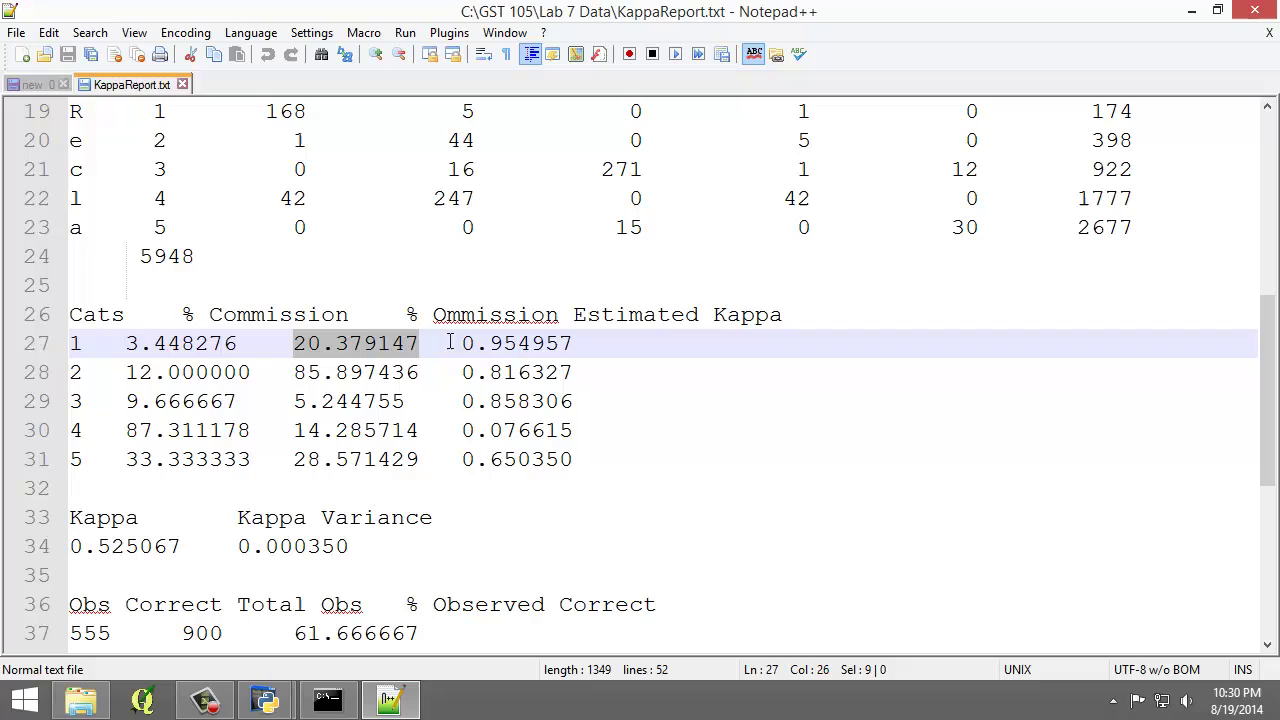
pyautogui.moveTo(461, 343); pyautogui.dragTo(573, 345)
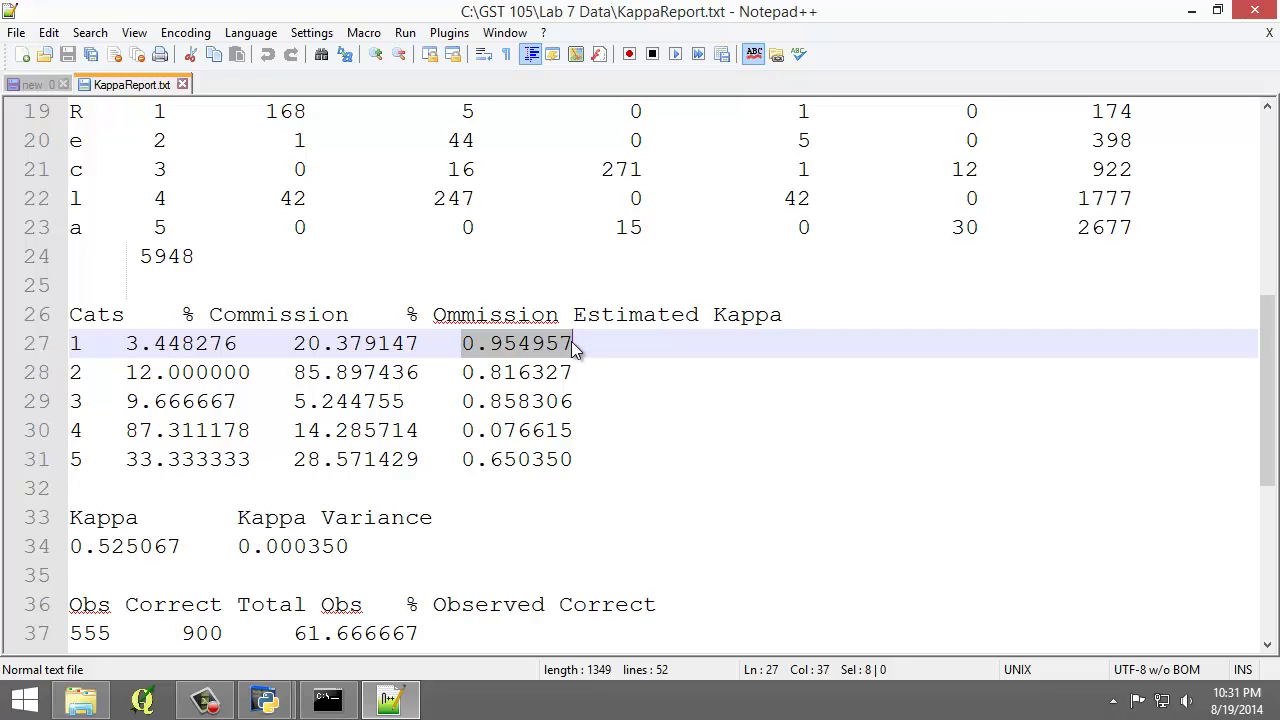
pyautogui.click(569, 405)
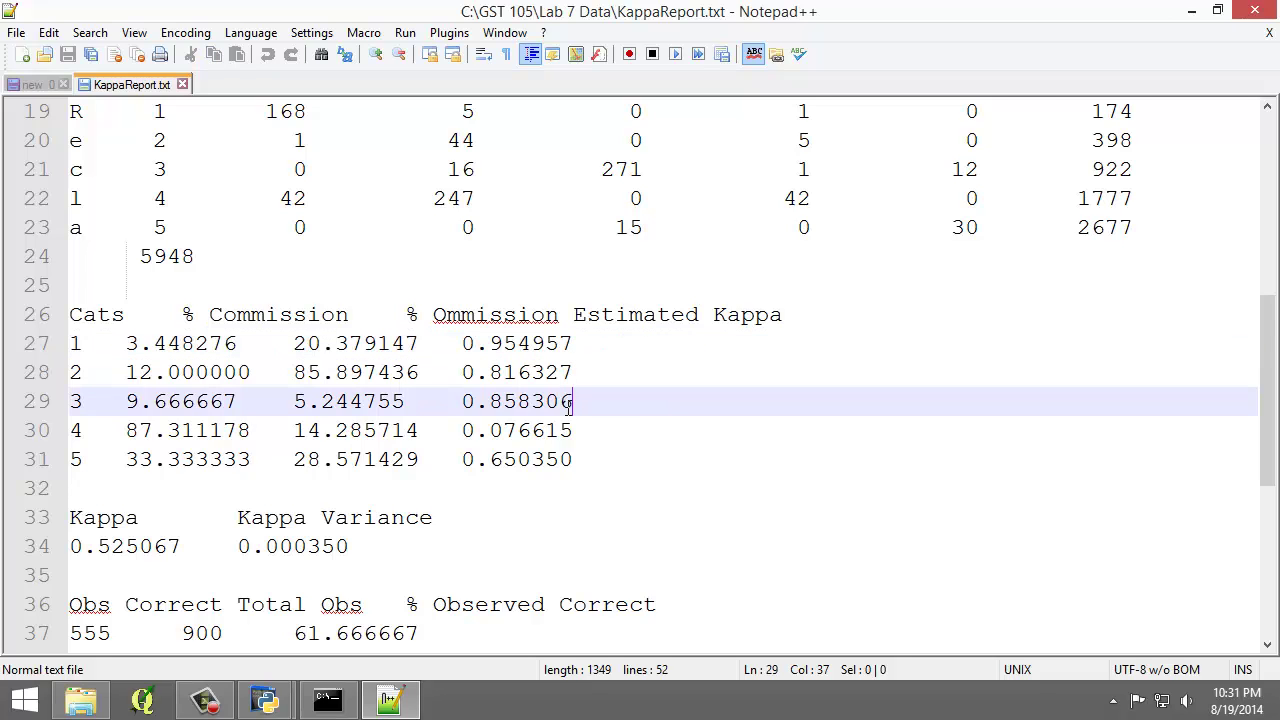
pyautogui.scroll(-2, 567, 408)
pyautogui.scroll(-3, 567, 408)
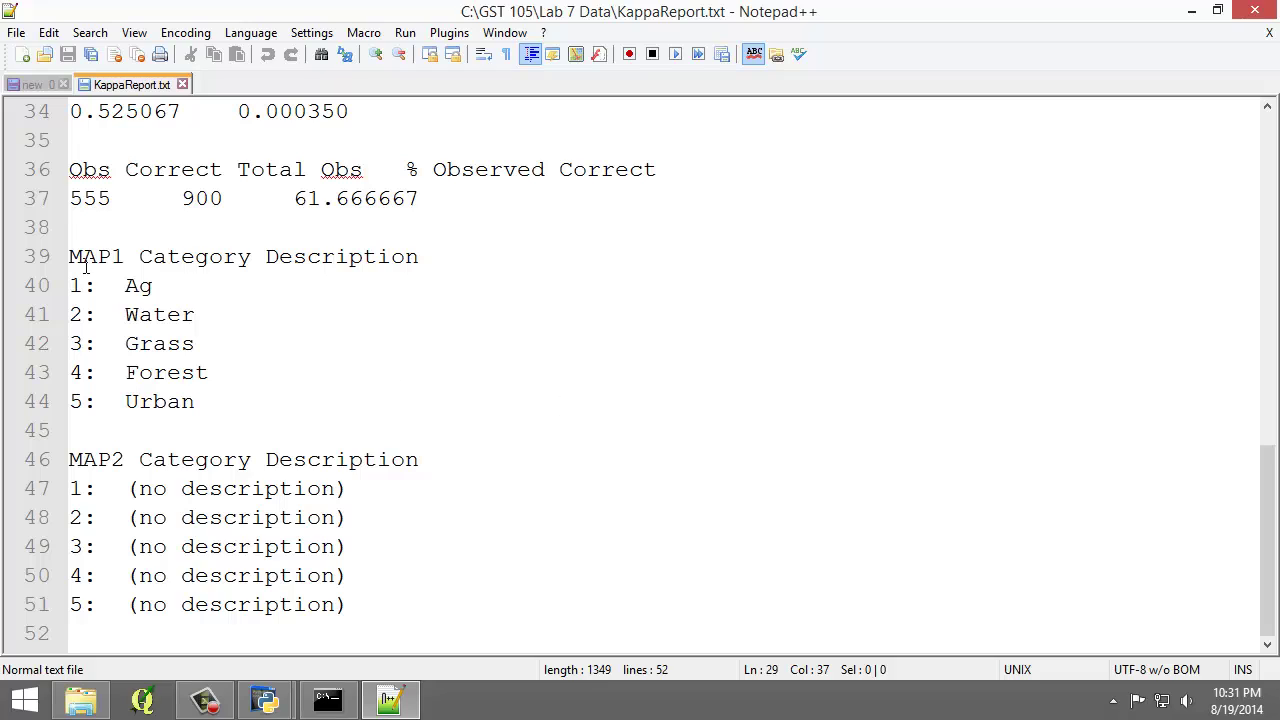
pyautogui.moveTo(70, 256); pyautogui.dragTo(368, 615)
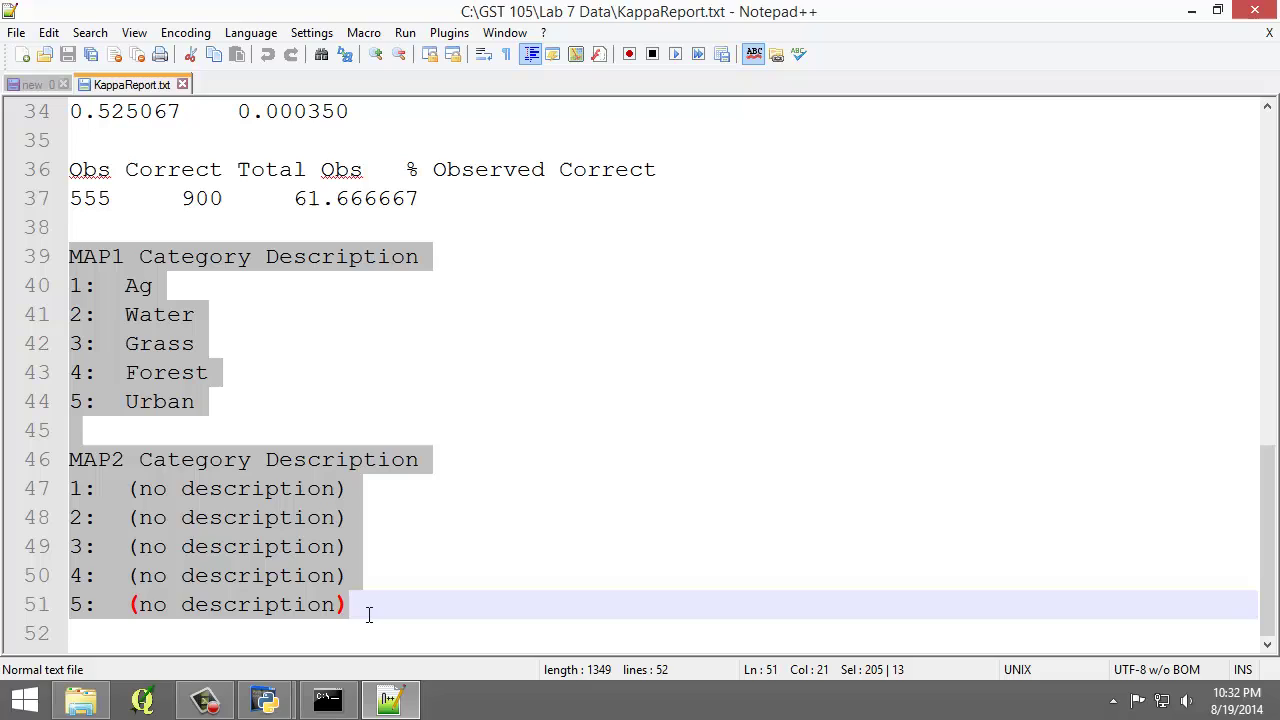